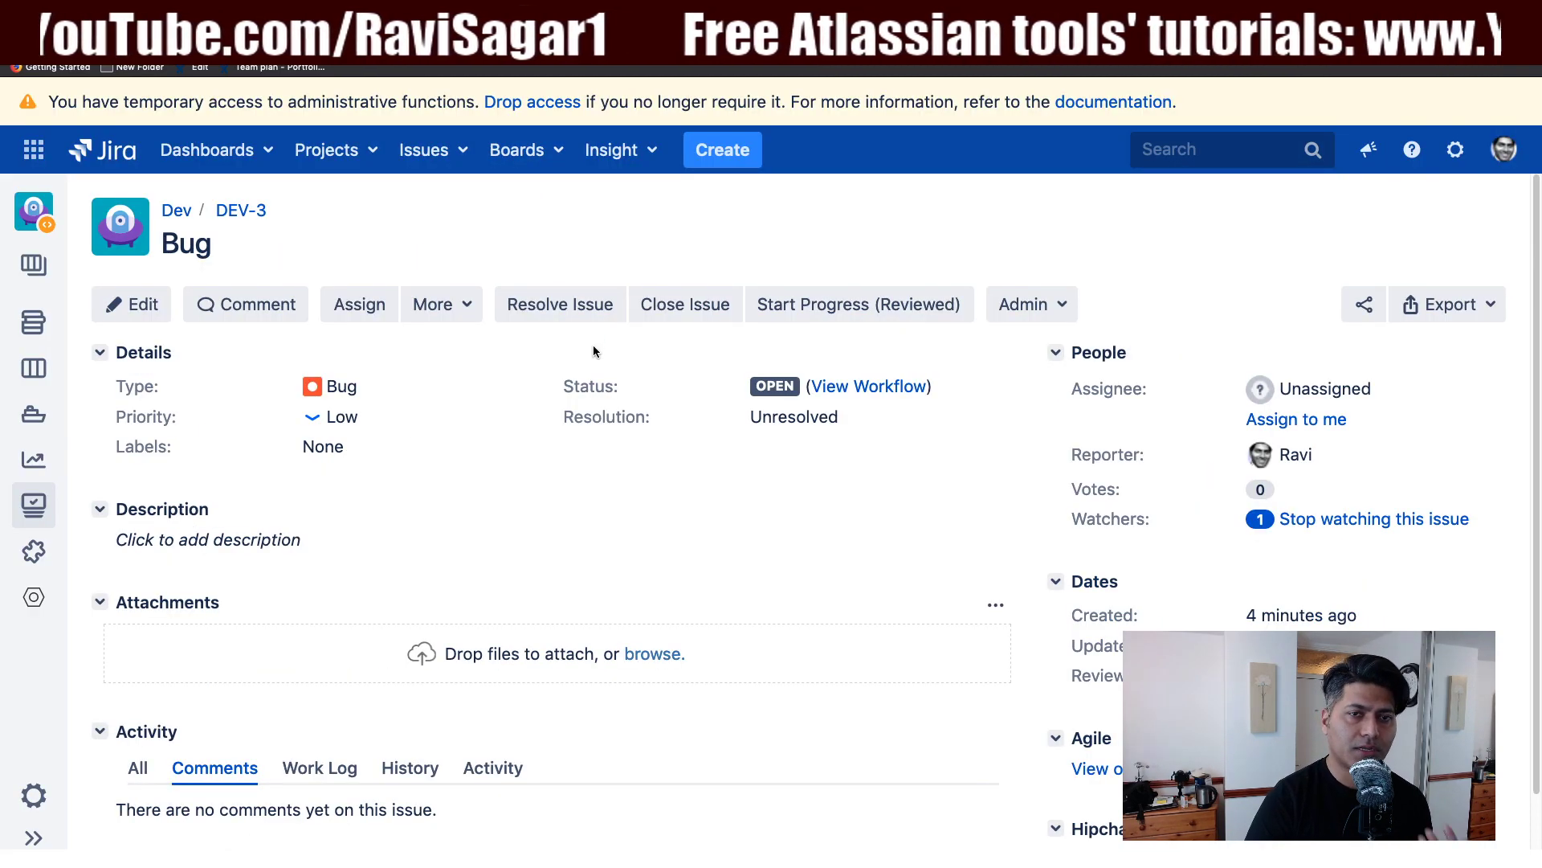
- Create a Story issue summarised 'Story' in the Dev project and open DEV-4
scroll(523, 354, down, 2)
click(712, 153)
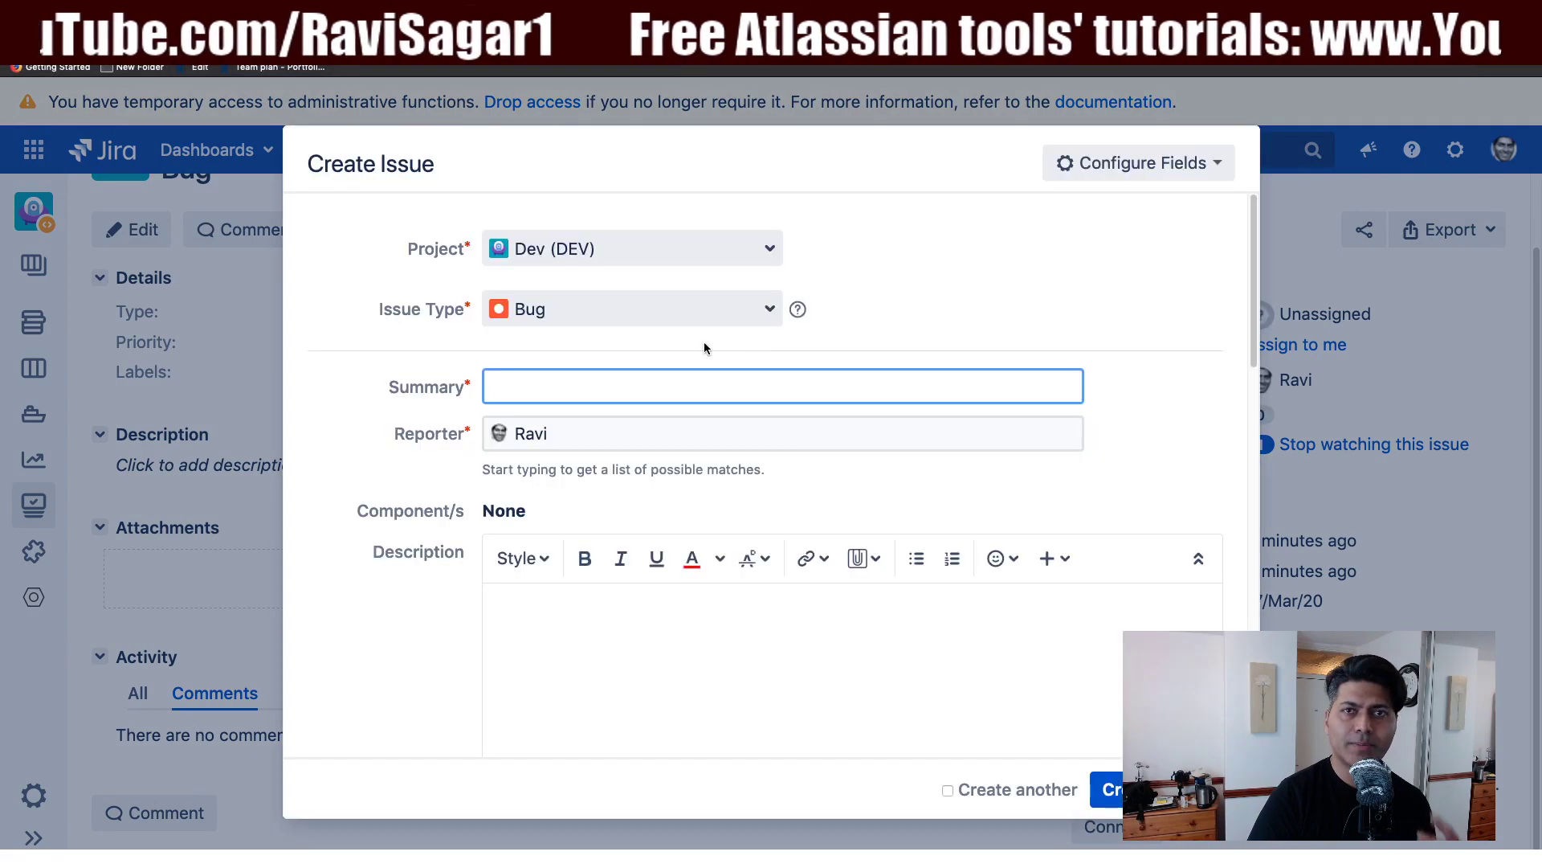
click(611, 309)
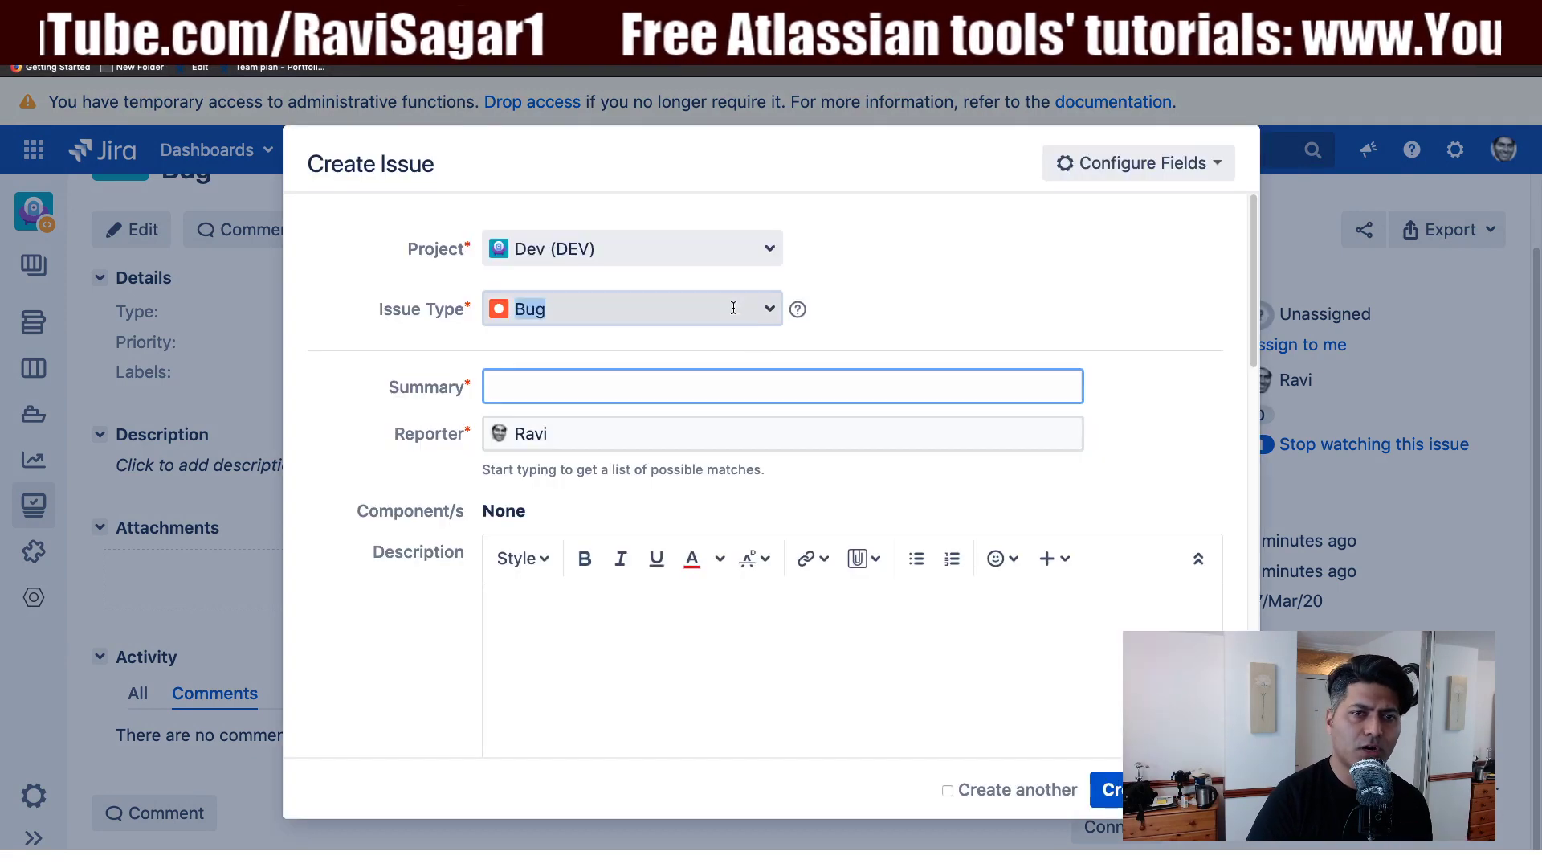
click(566, 376)
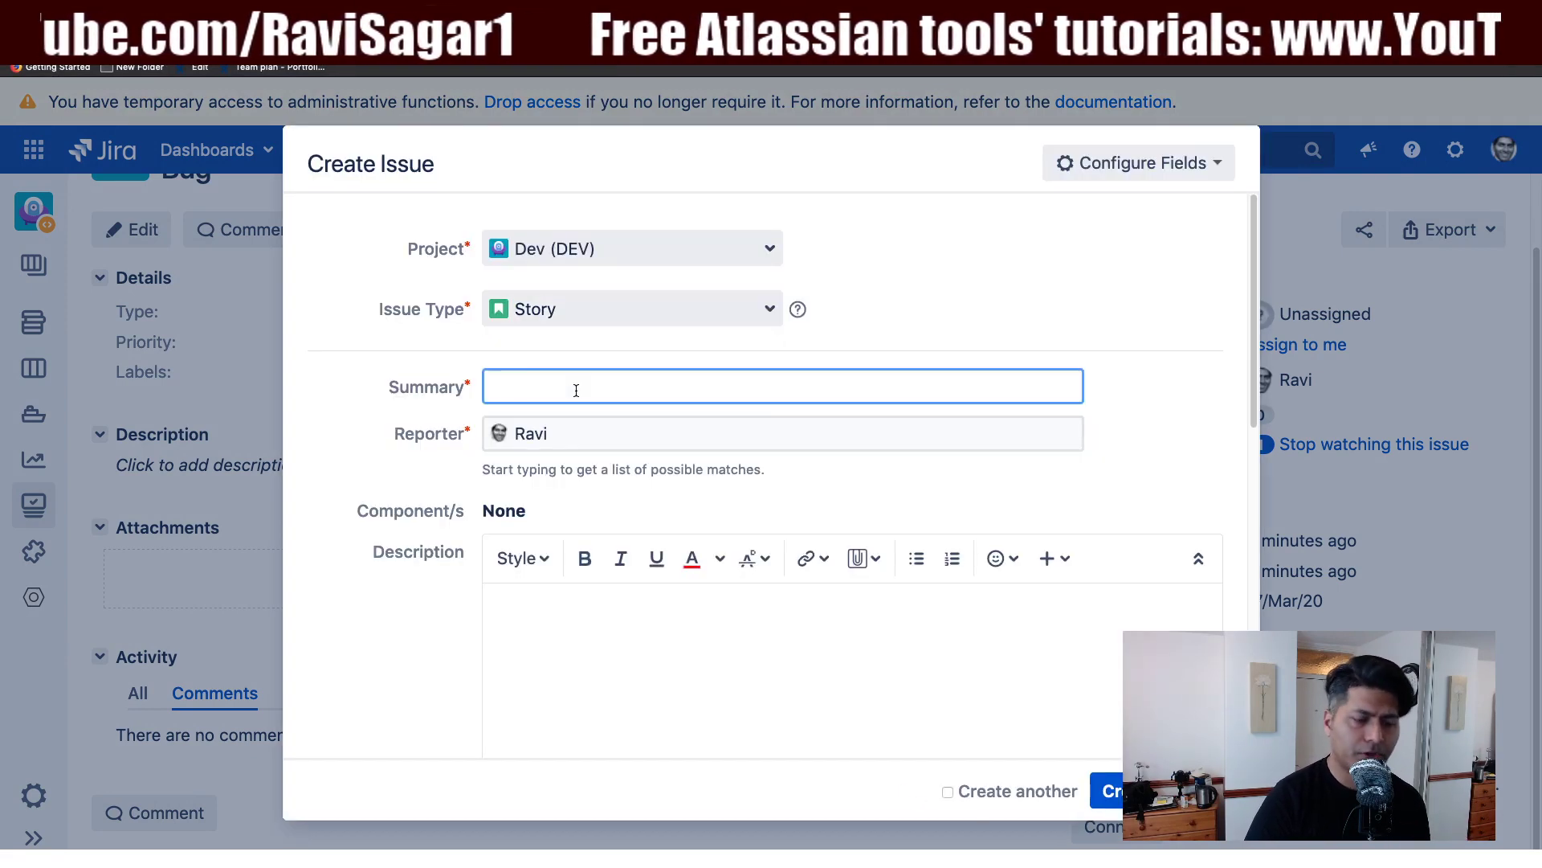
text(Story)
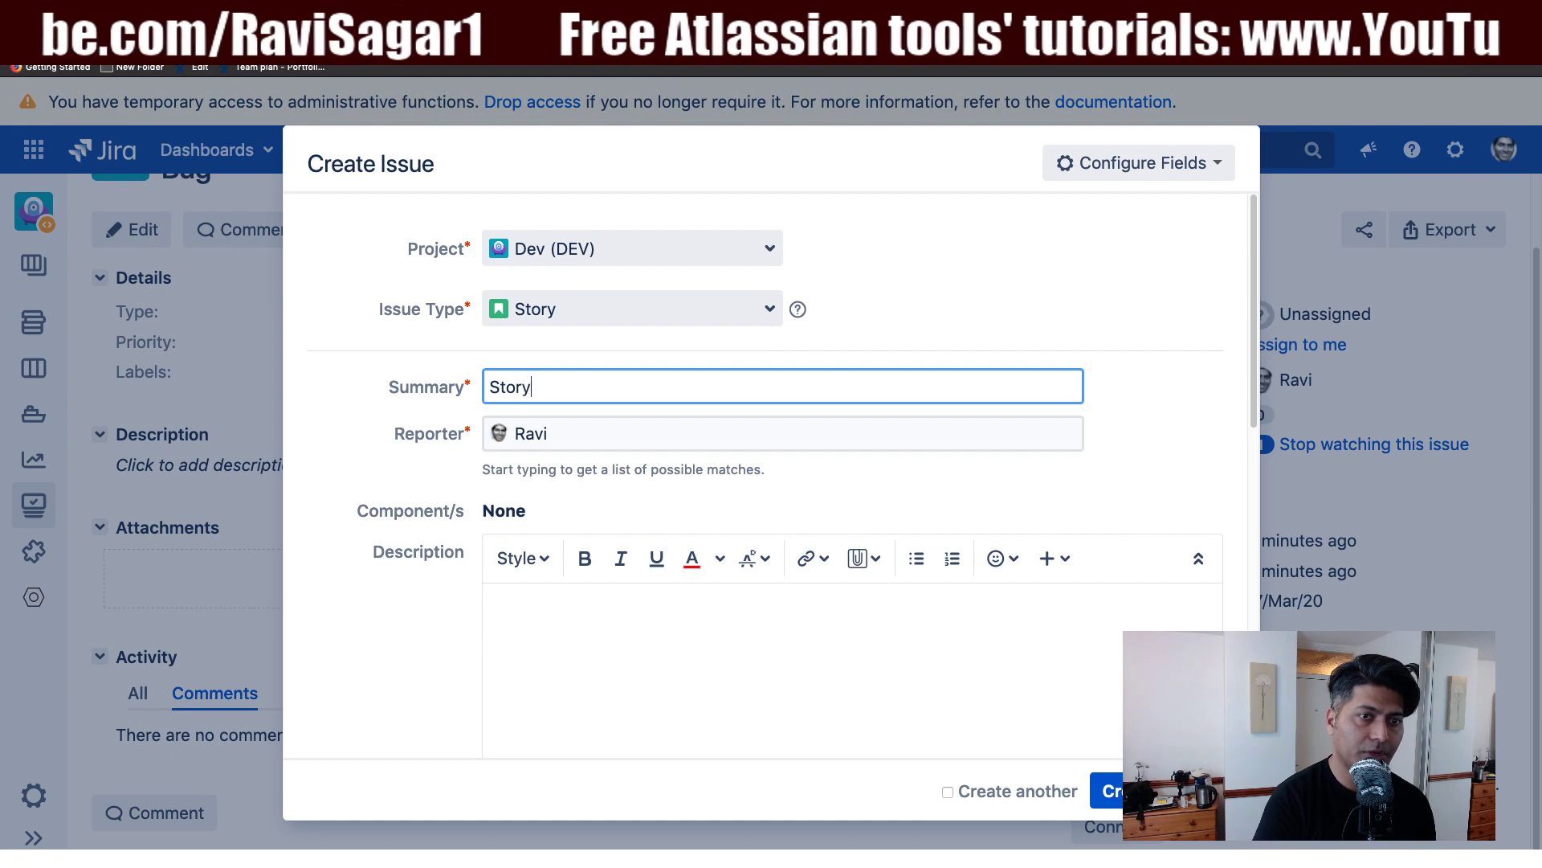
key(Return)
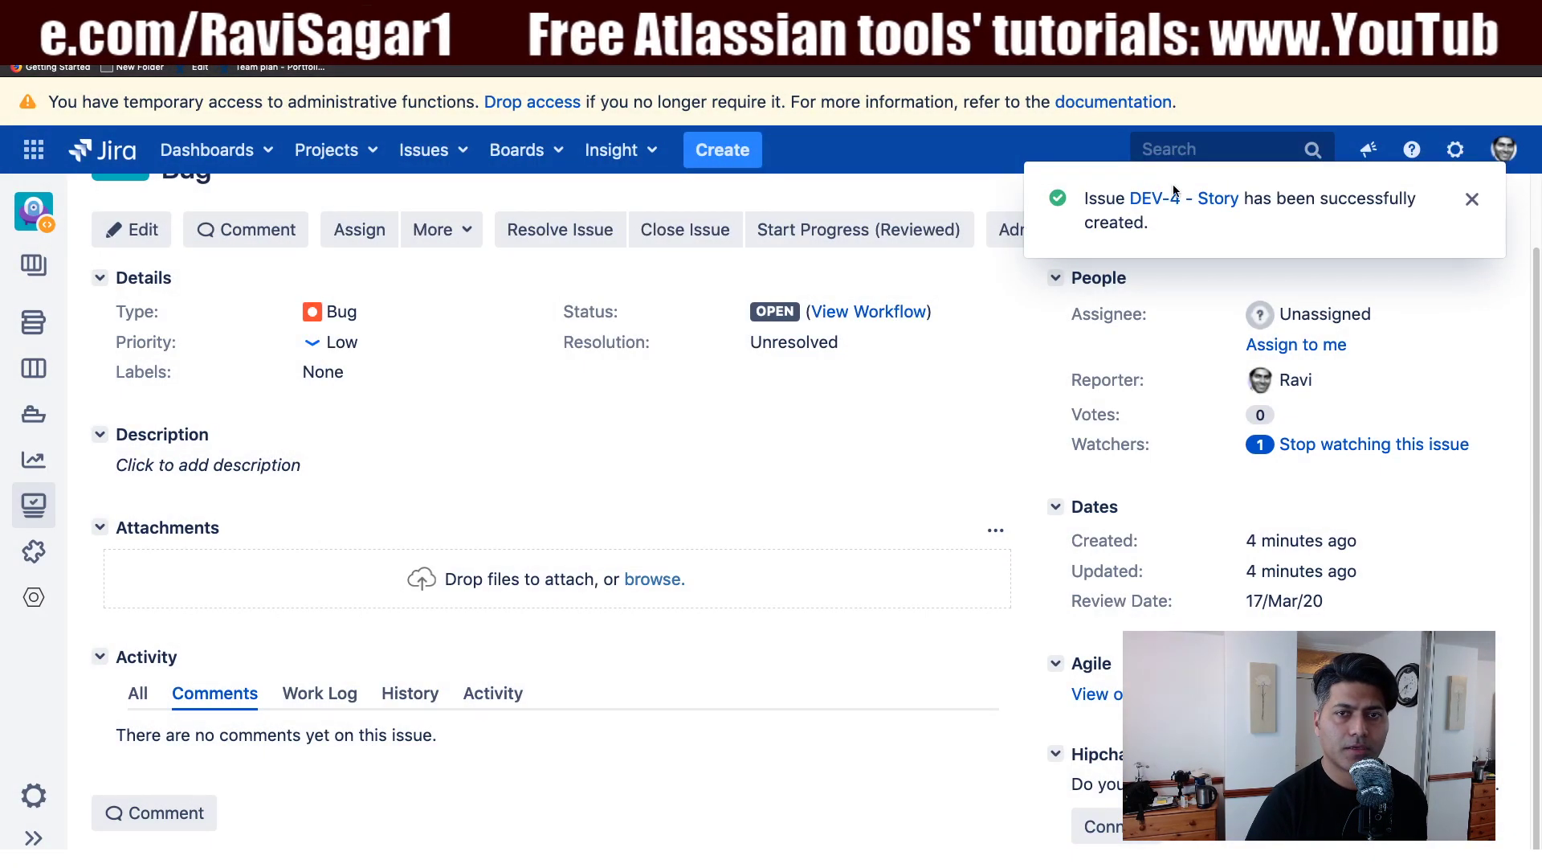
click(1175, 201)
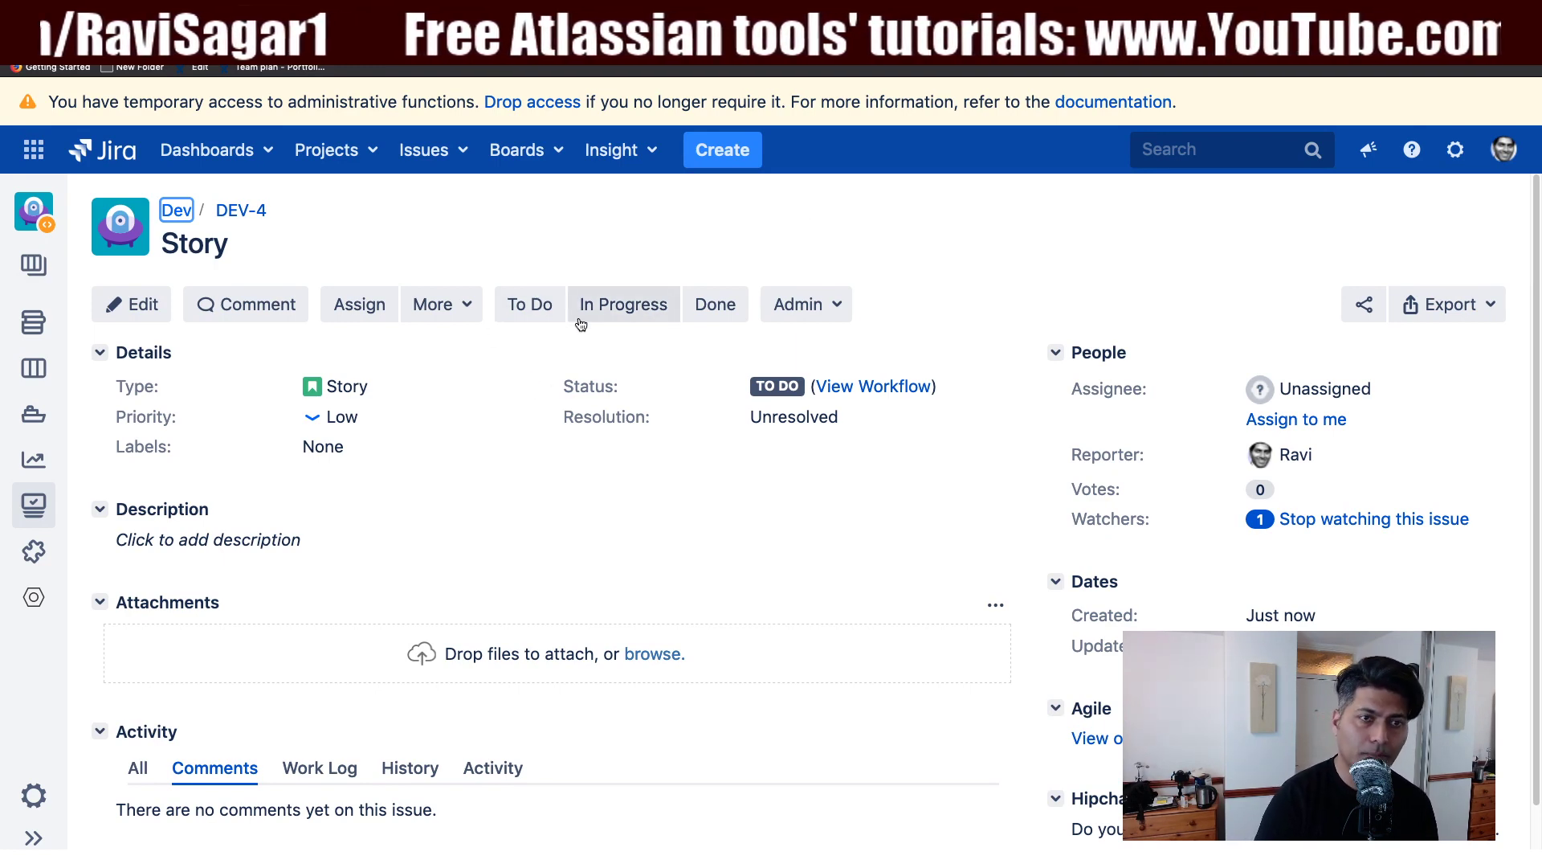
- Transition DEV-4 straight to Done, glancing at the community page and back
click(718, 305)
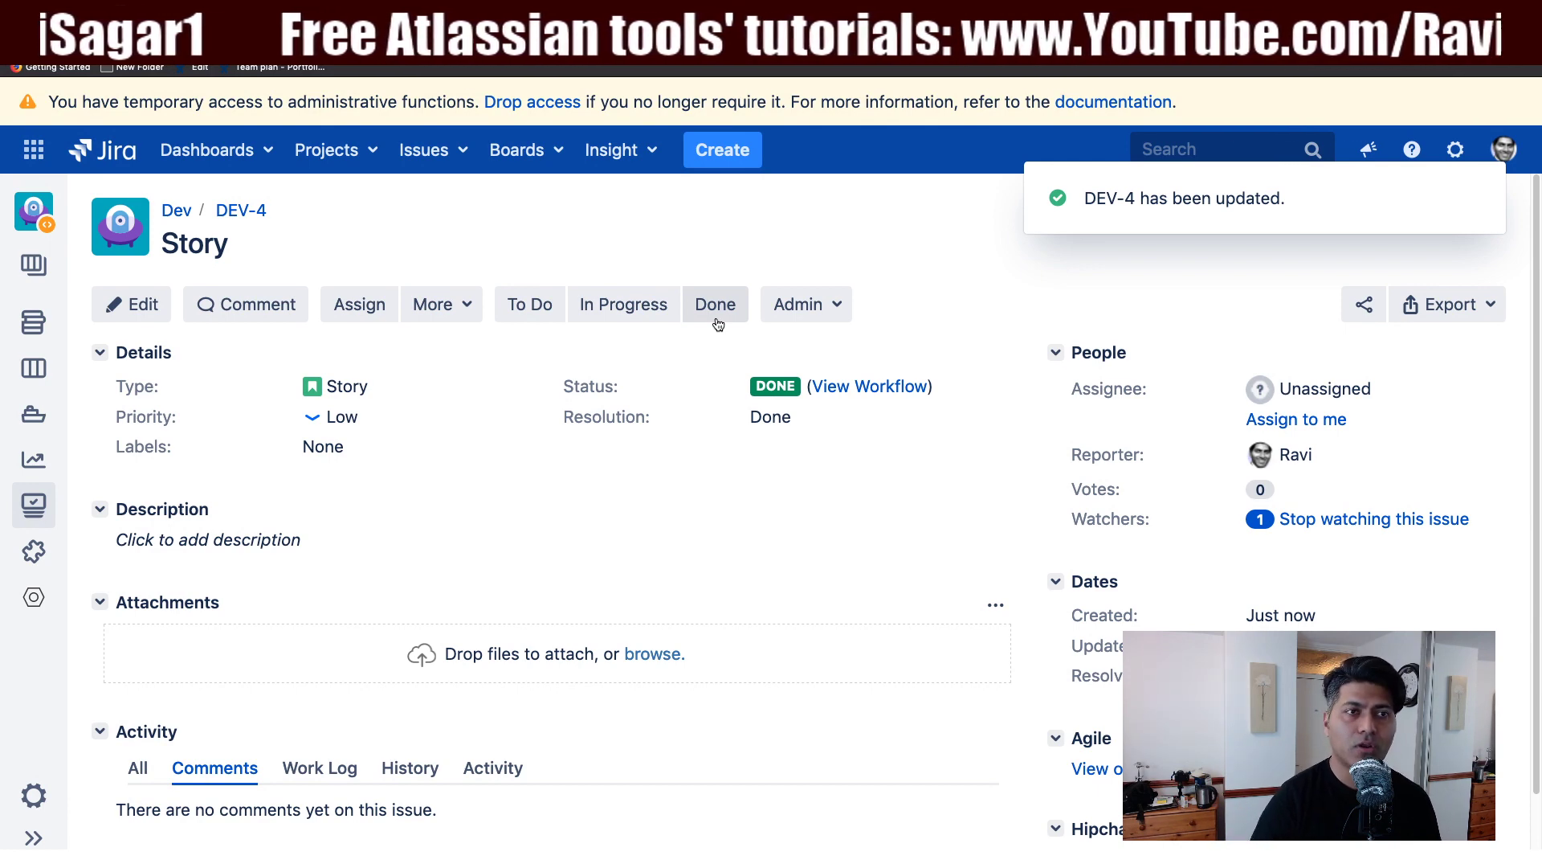
key(ctrl+Tab)
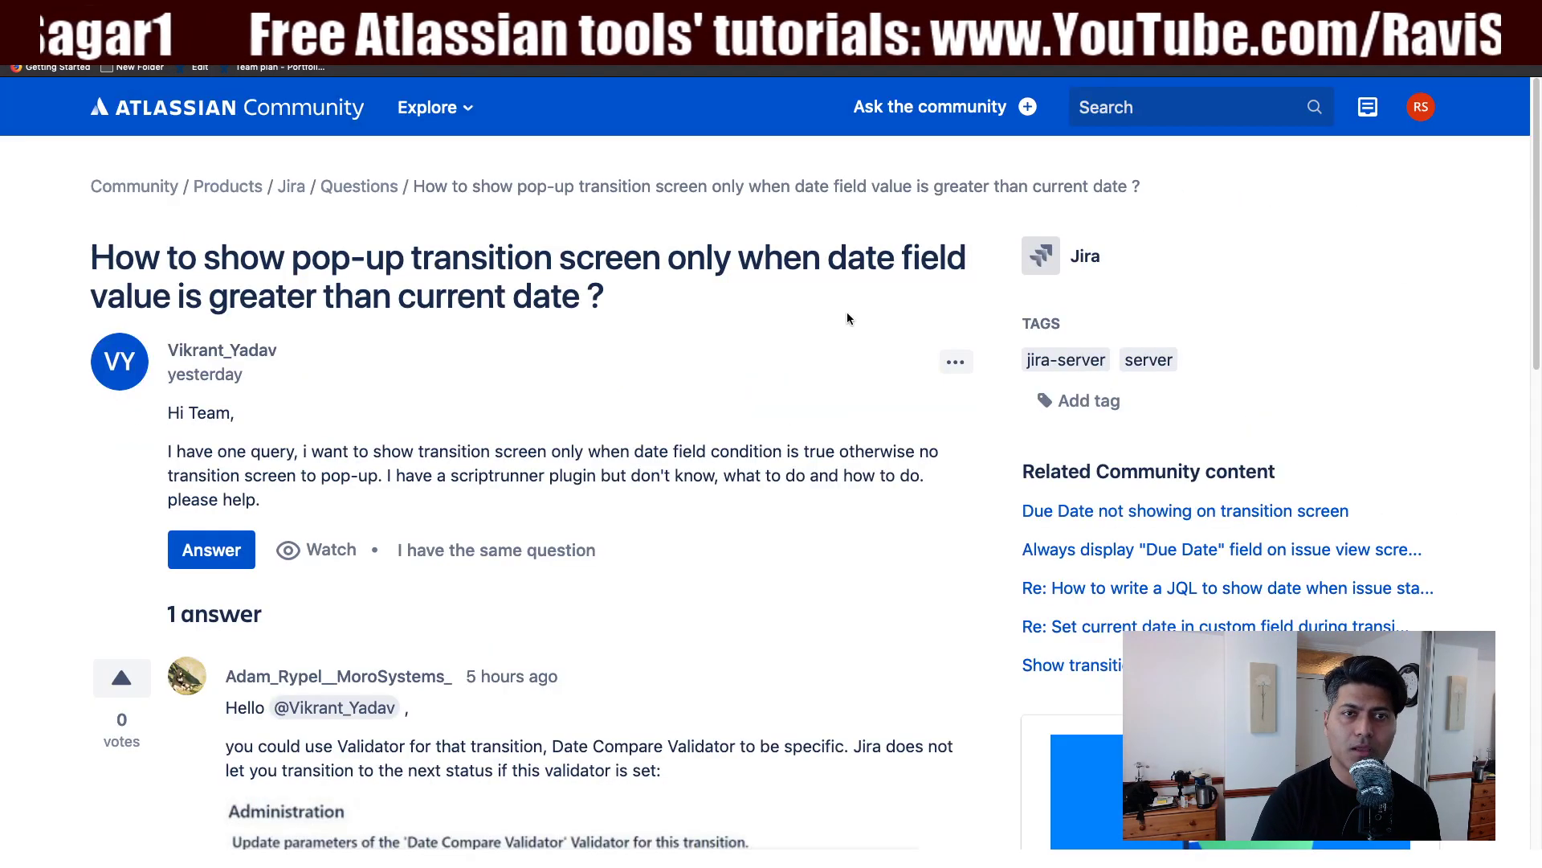
key(ctrl+shift+Tab)
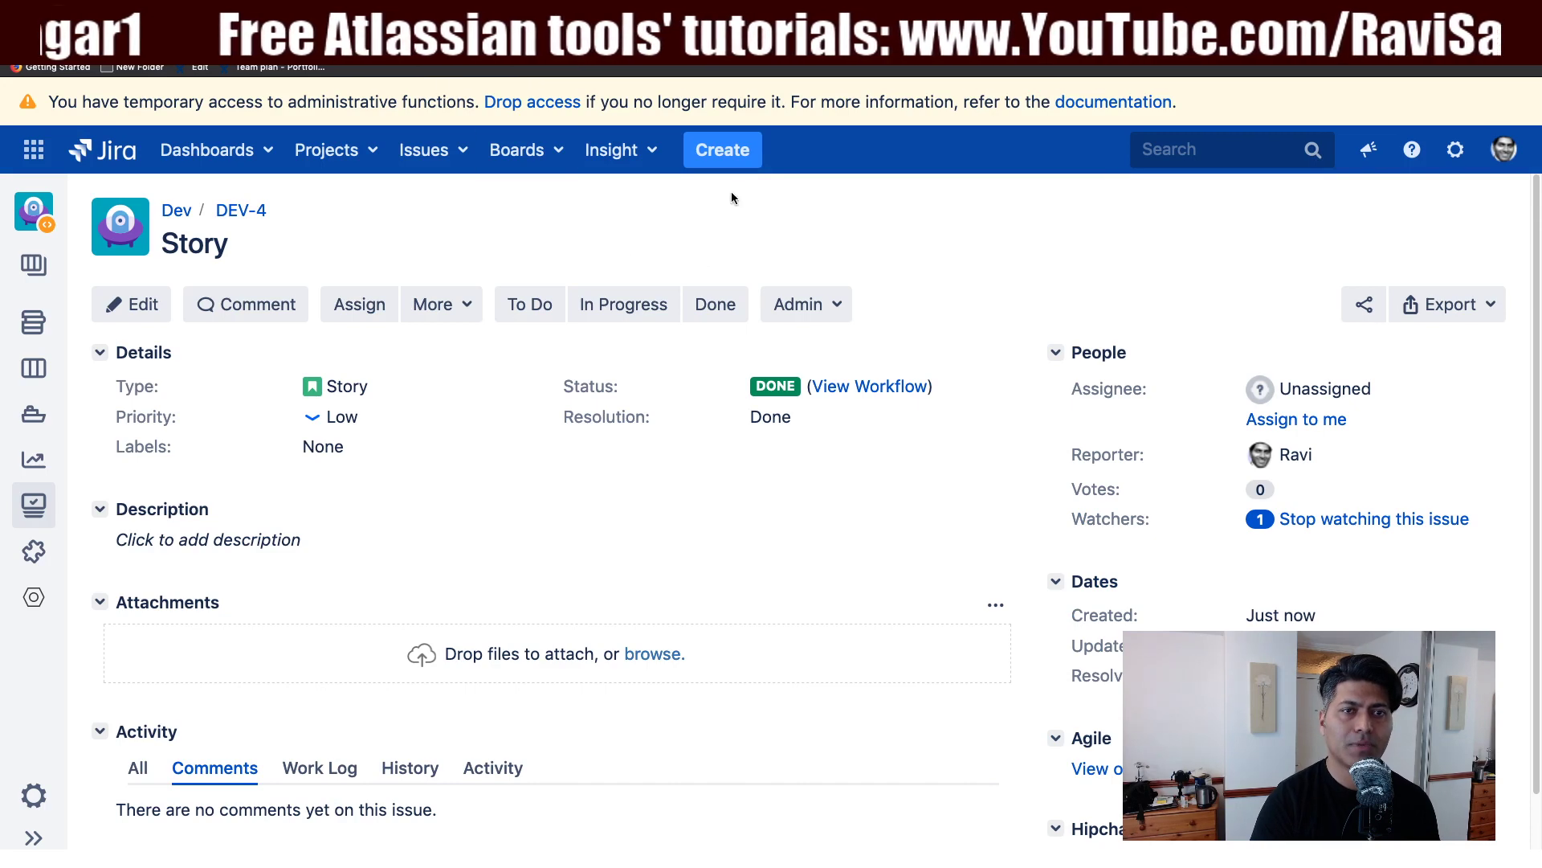
- Create a Bug issue summarised 'Bug' in the Dev project and open DEV-5
click(723, 150)
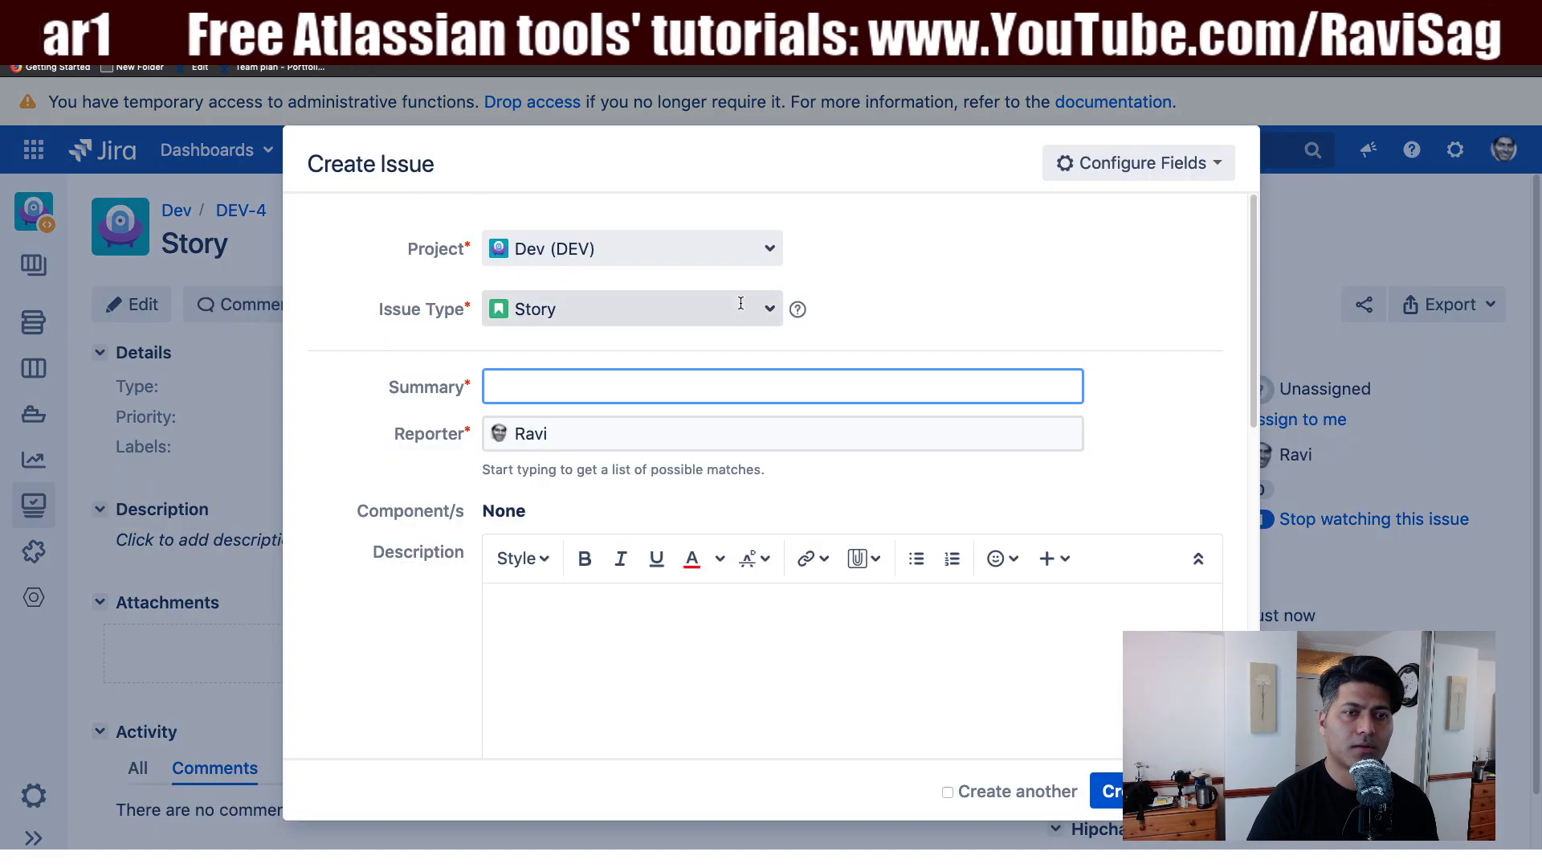
click(741, 303)
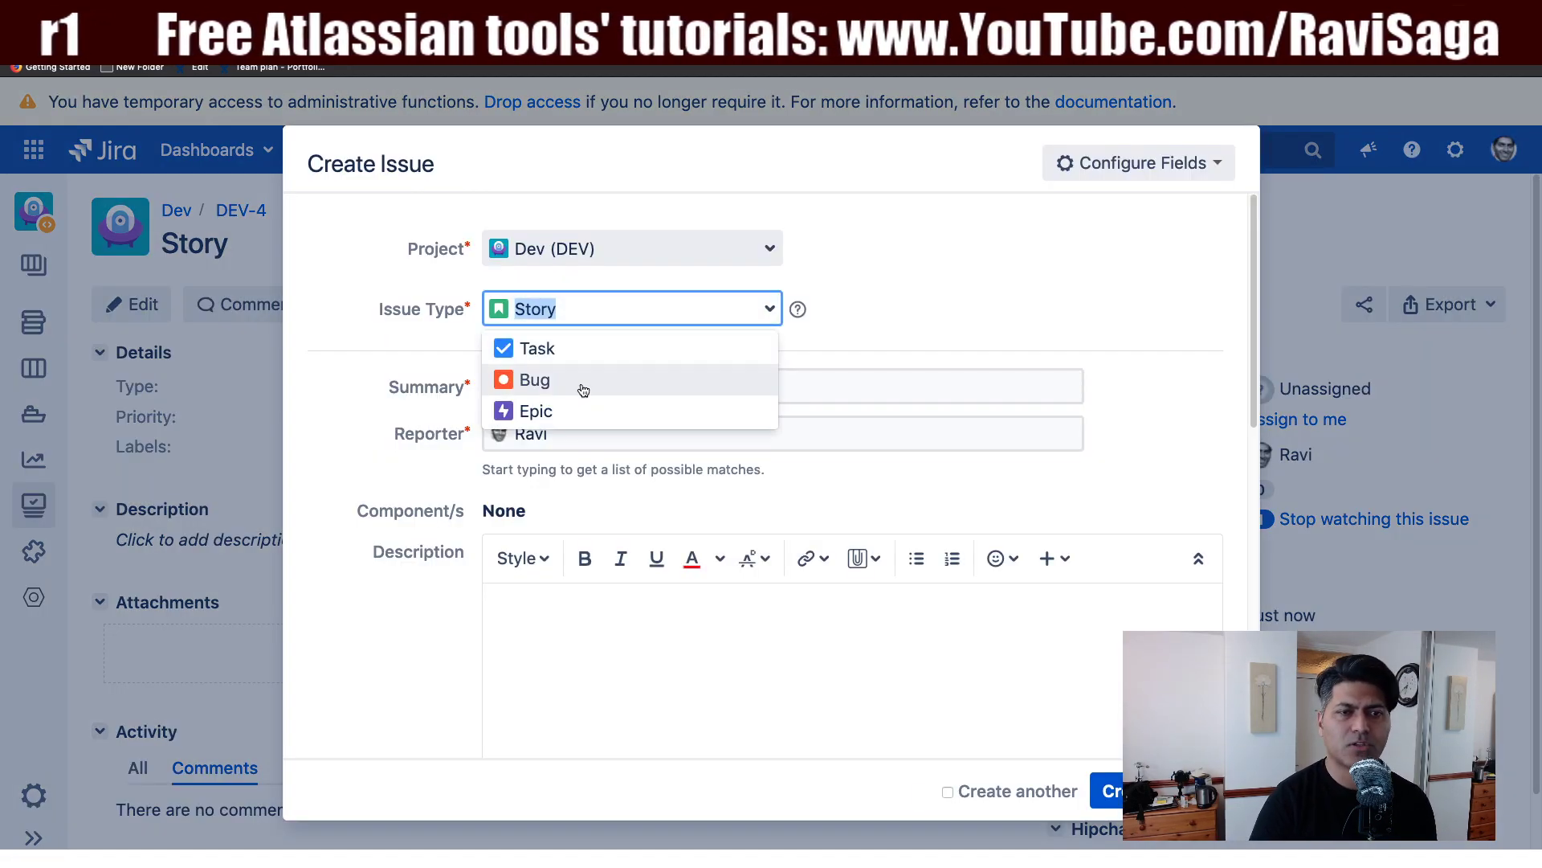
click(582, 384)
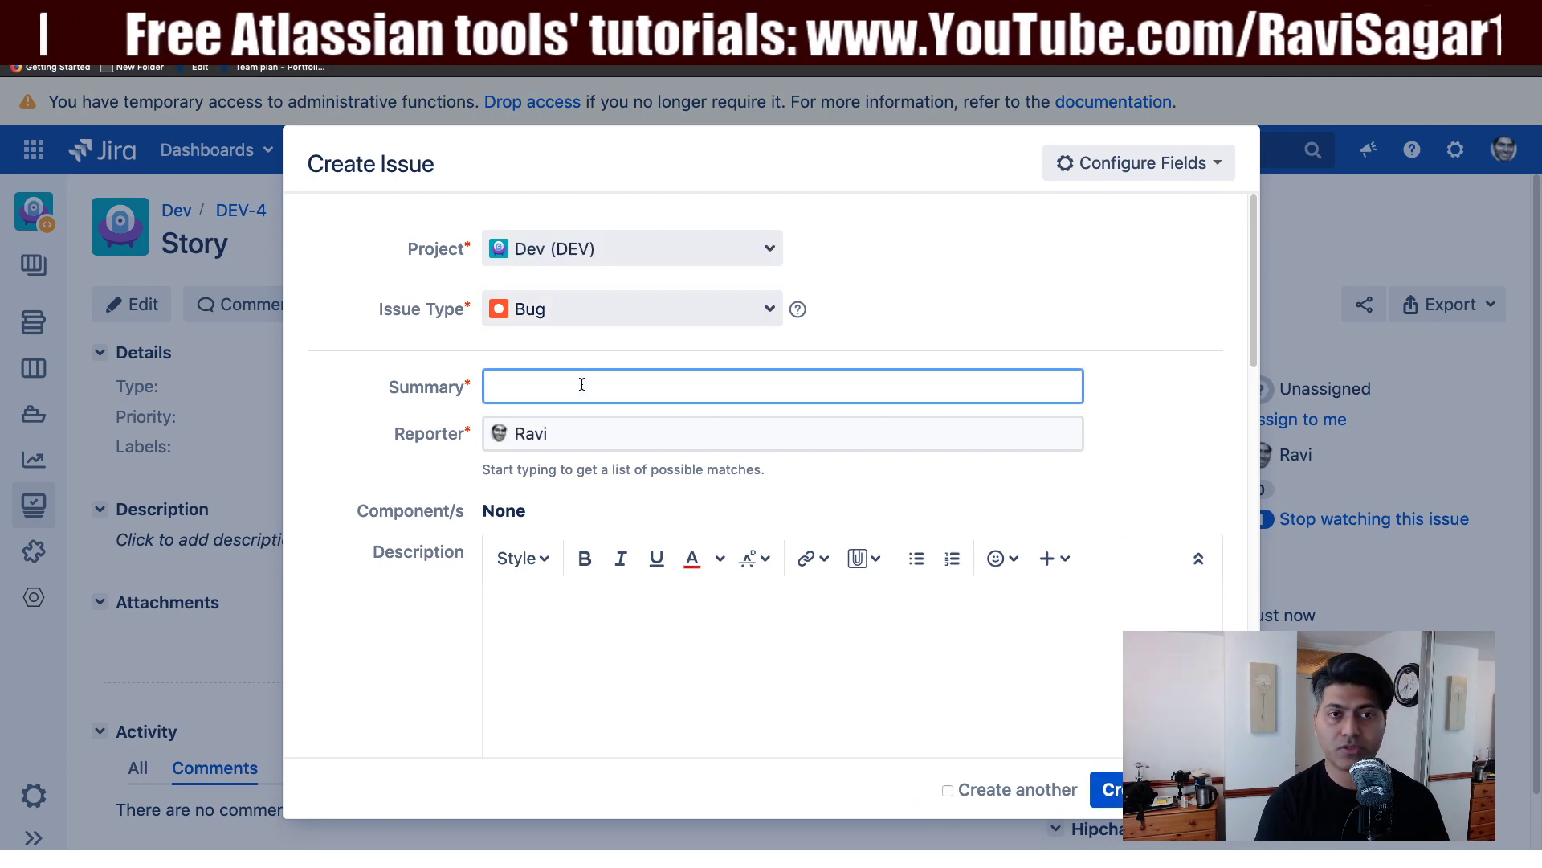
text(Bug)
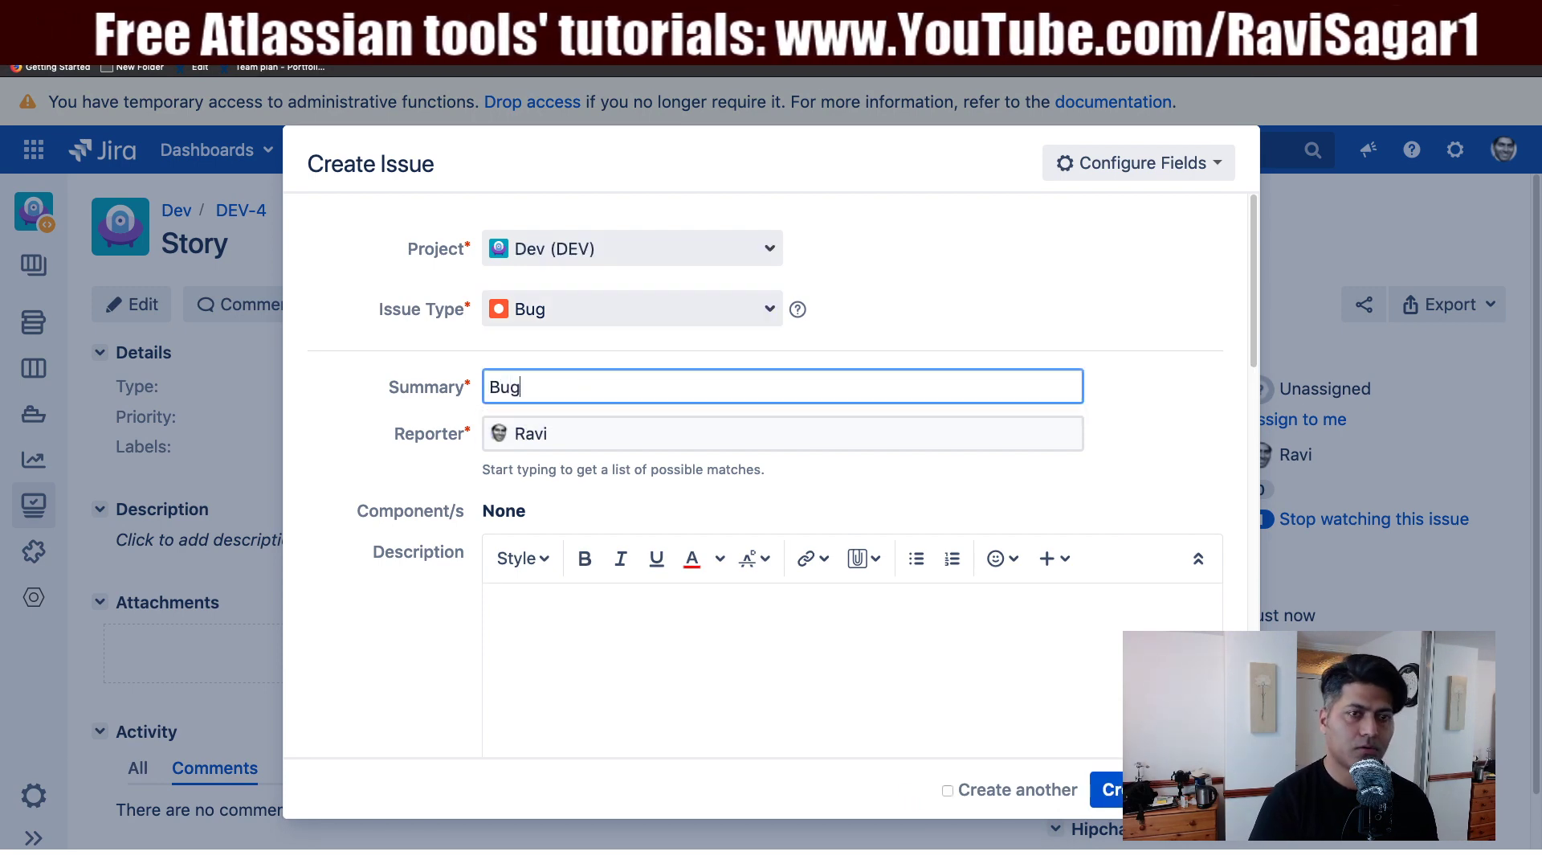
key(Return)
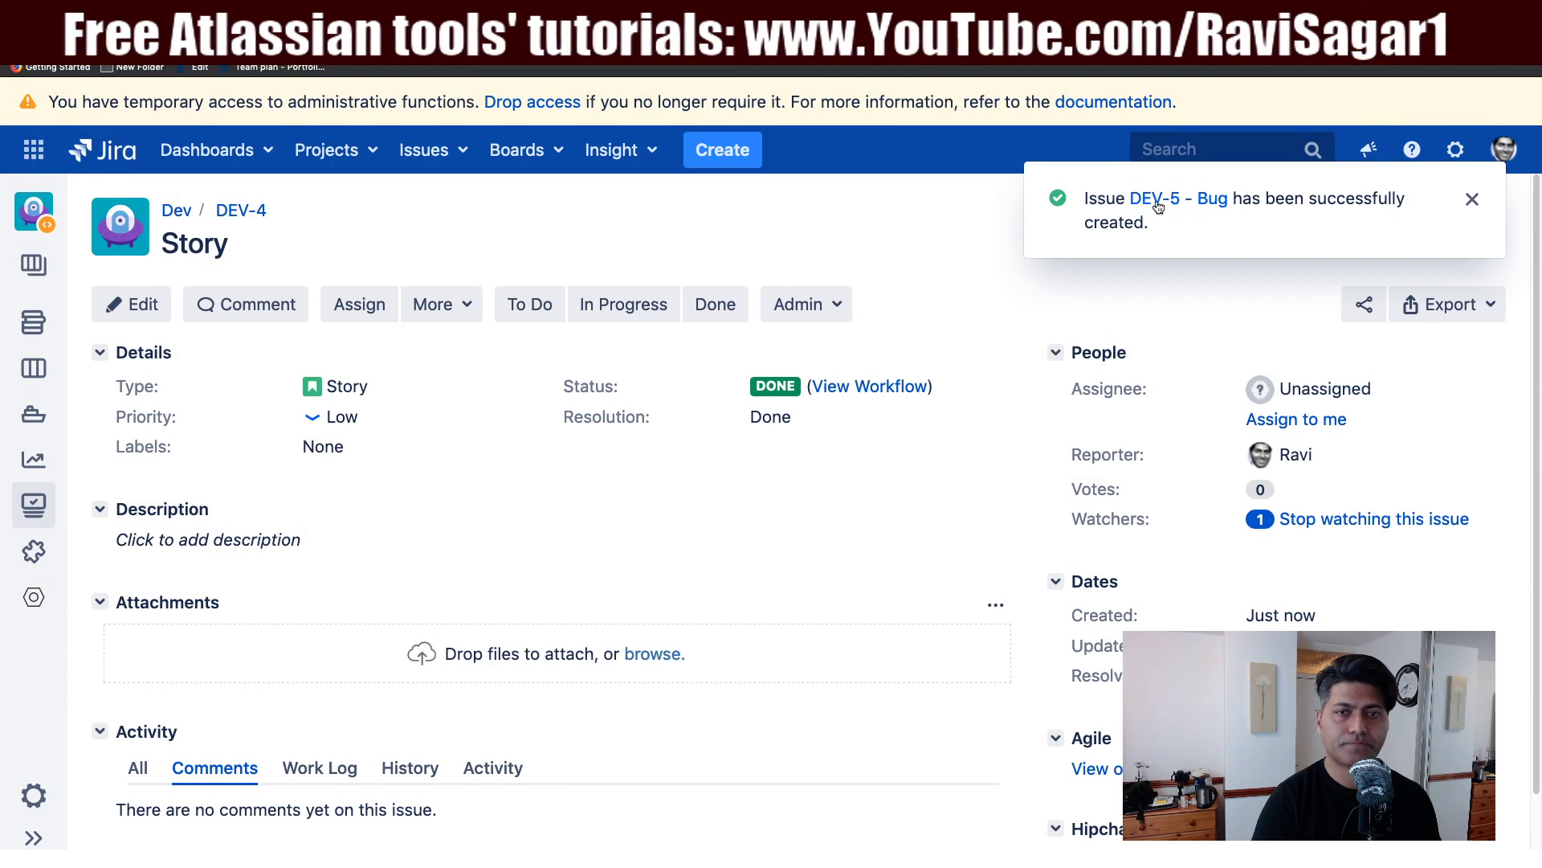
click(1157, 202)
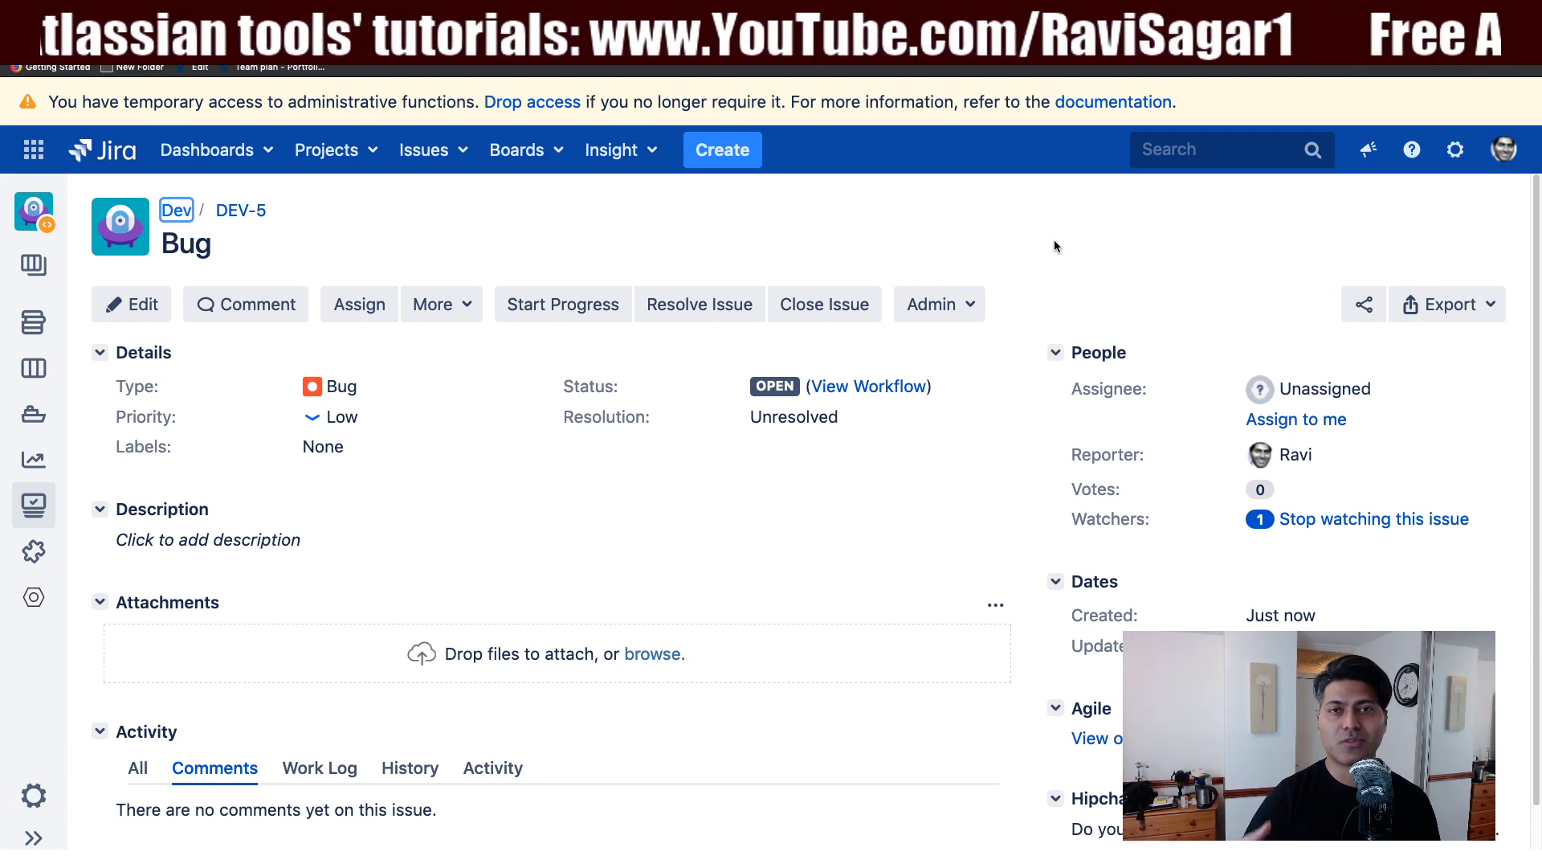
- Open DEV-5's Resolve Issue form, dismiss it, then bring it up again
click(717, 305)
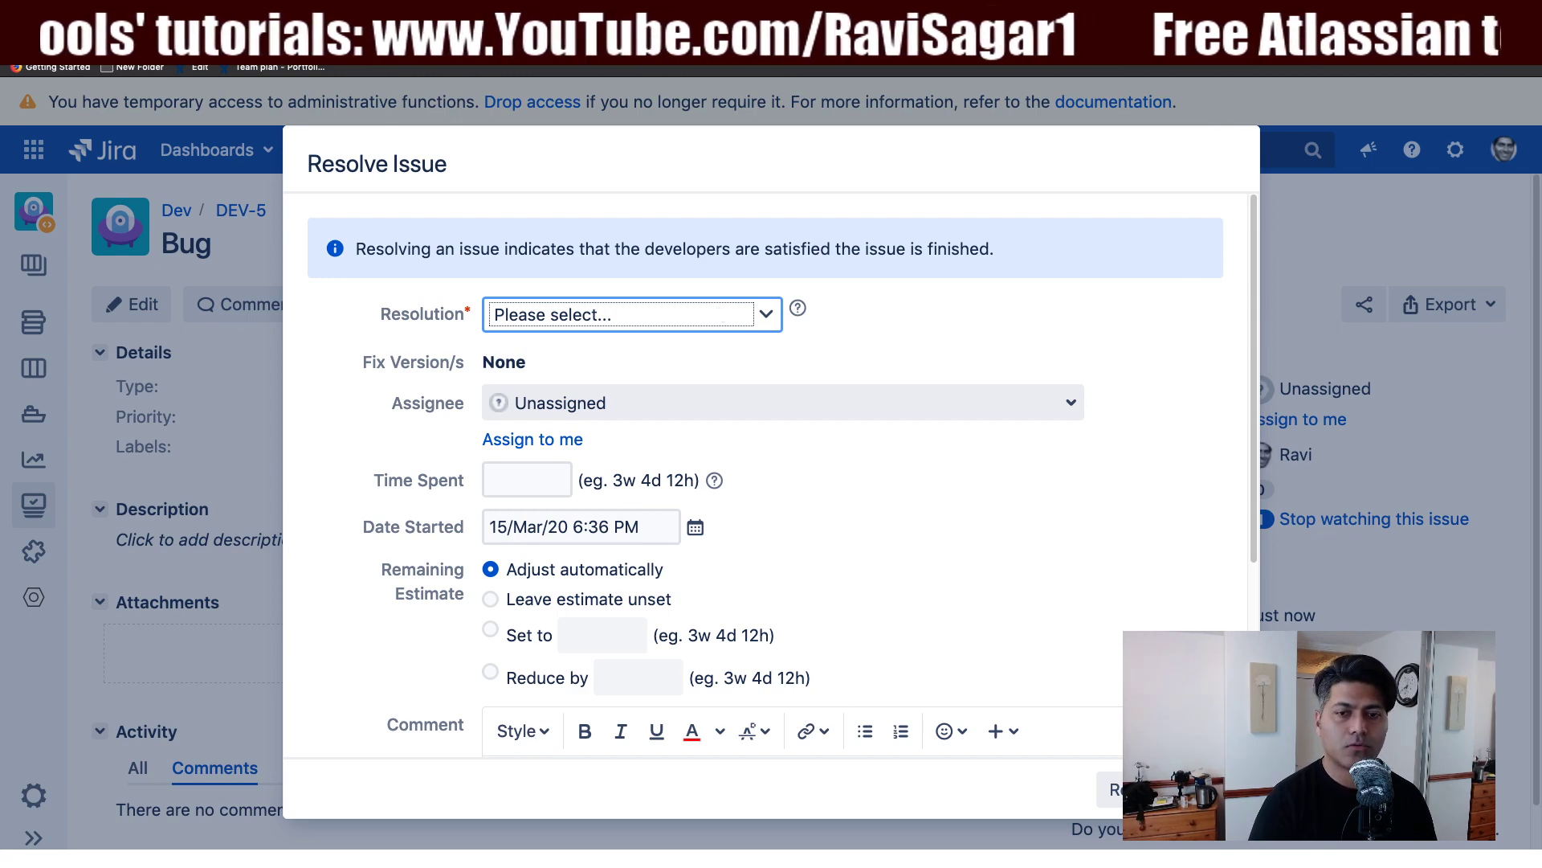
key(Escape)
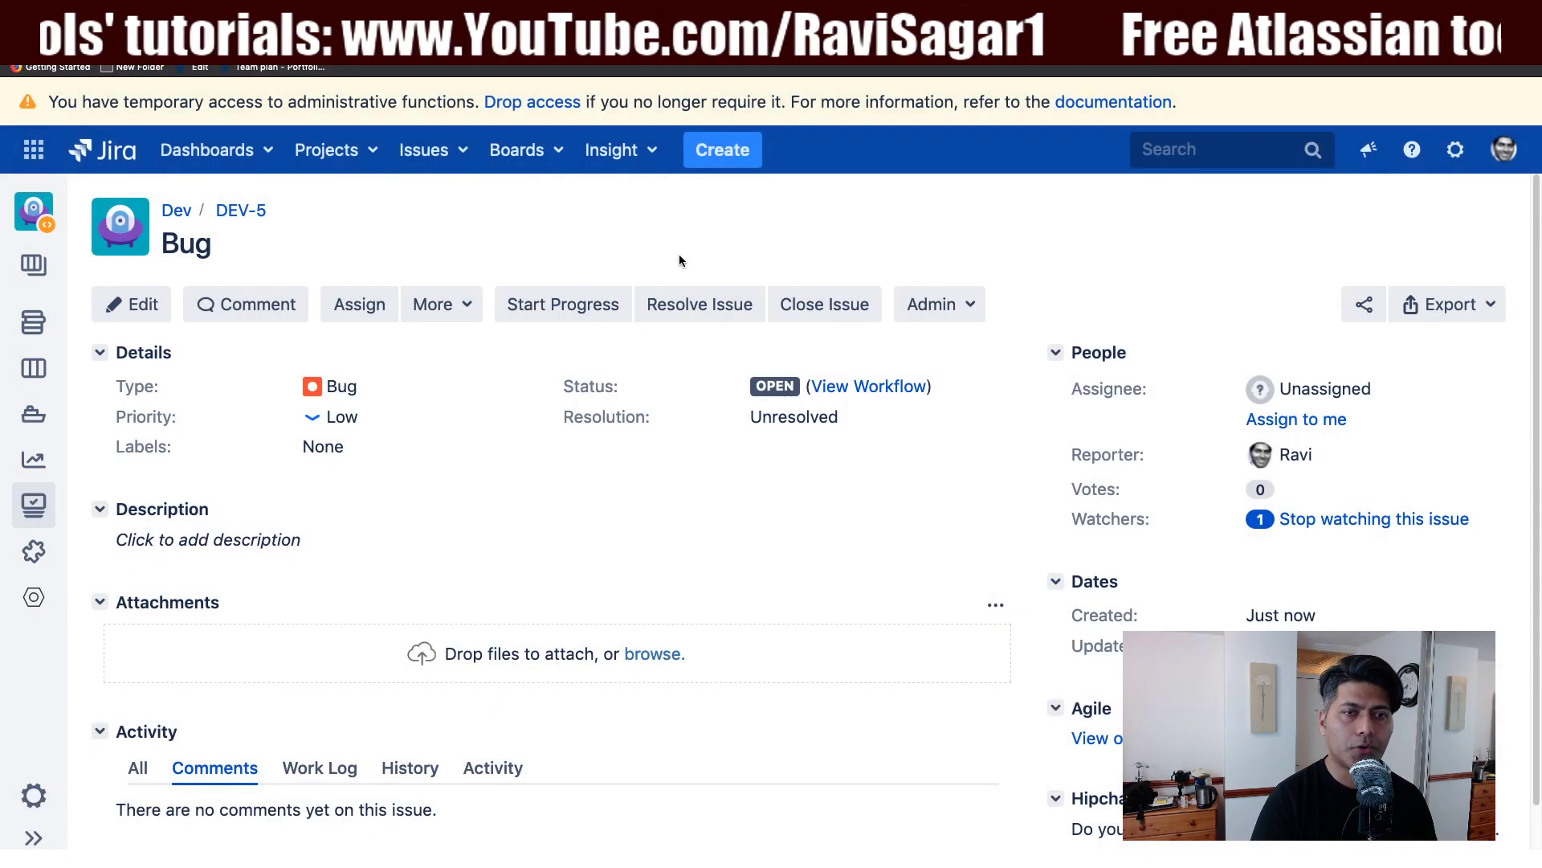
click(691, 313)
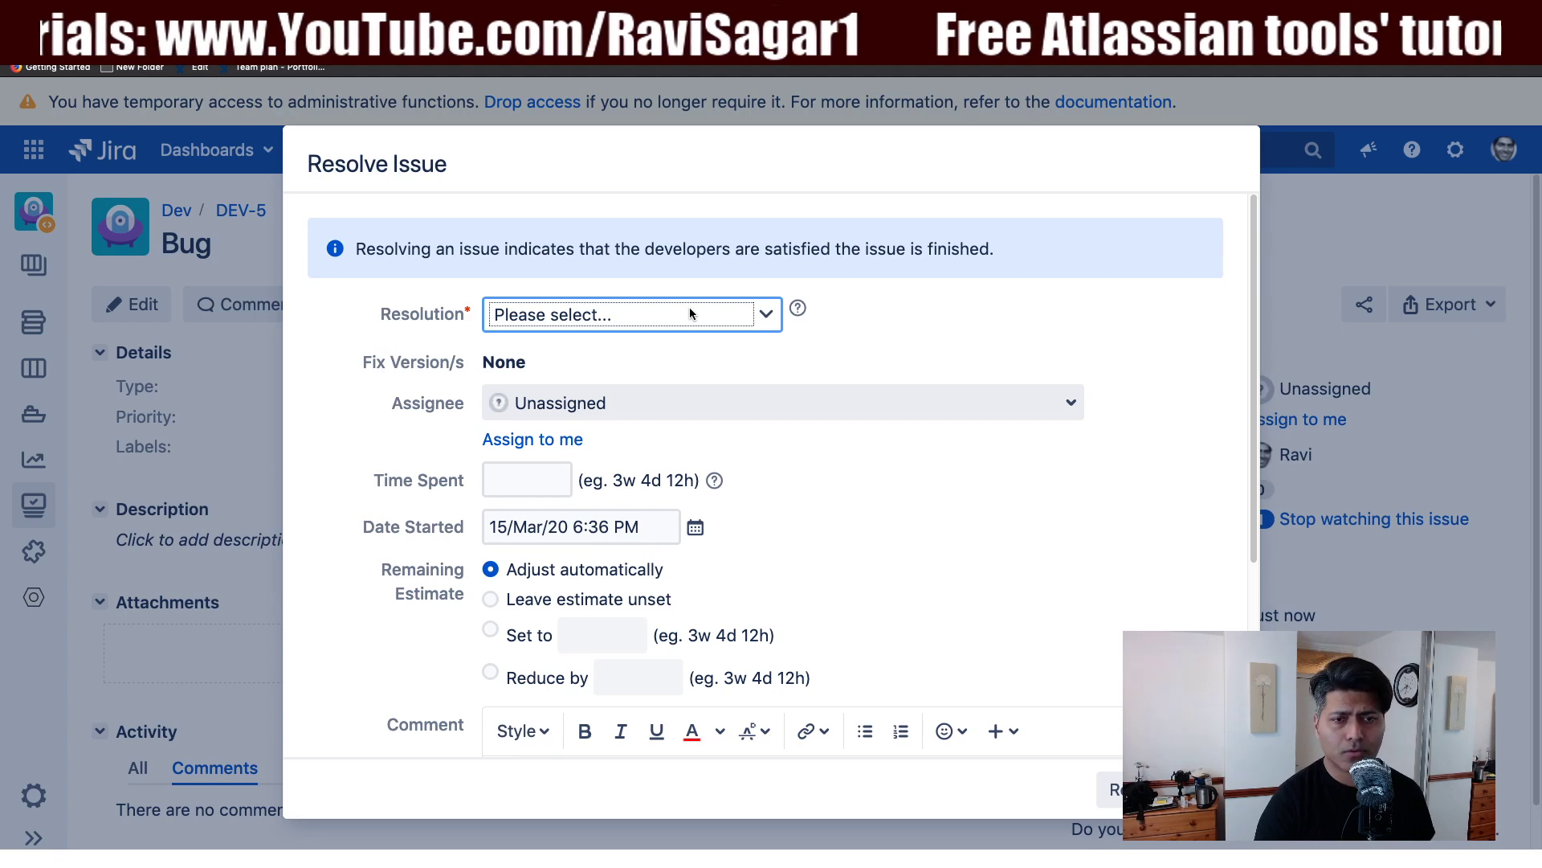
- Cancel the Resolve Issue dialog so DEV-5 stays Open and Unresolved
key(Escape)
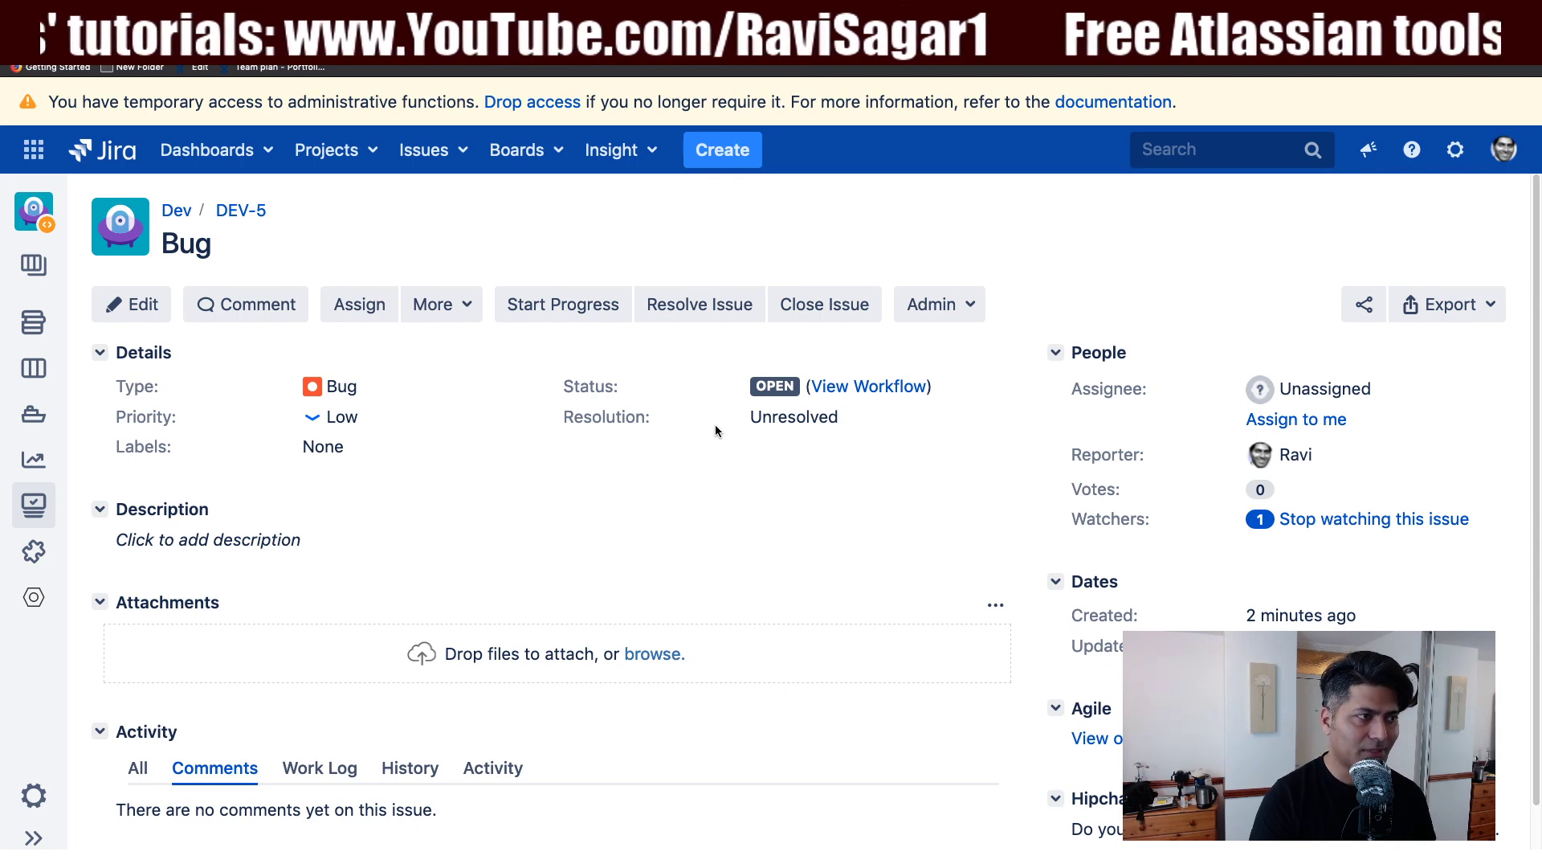
- Display DEV-5's Dev Workflow diagram and inspect the OPEN status and its transitions
click(855, 388)
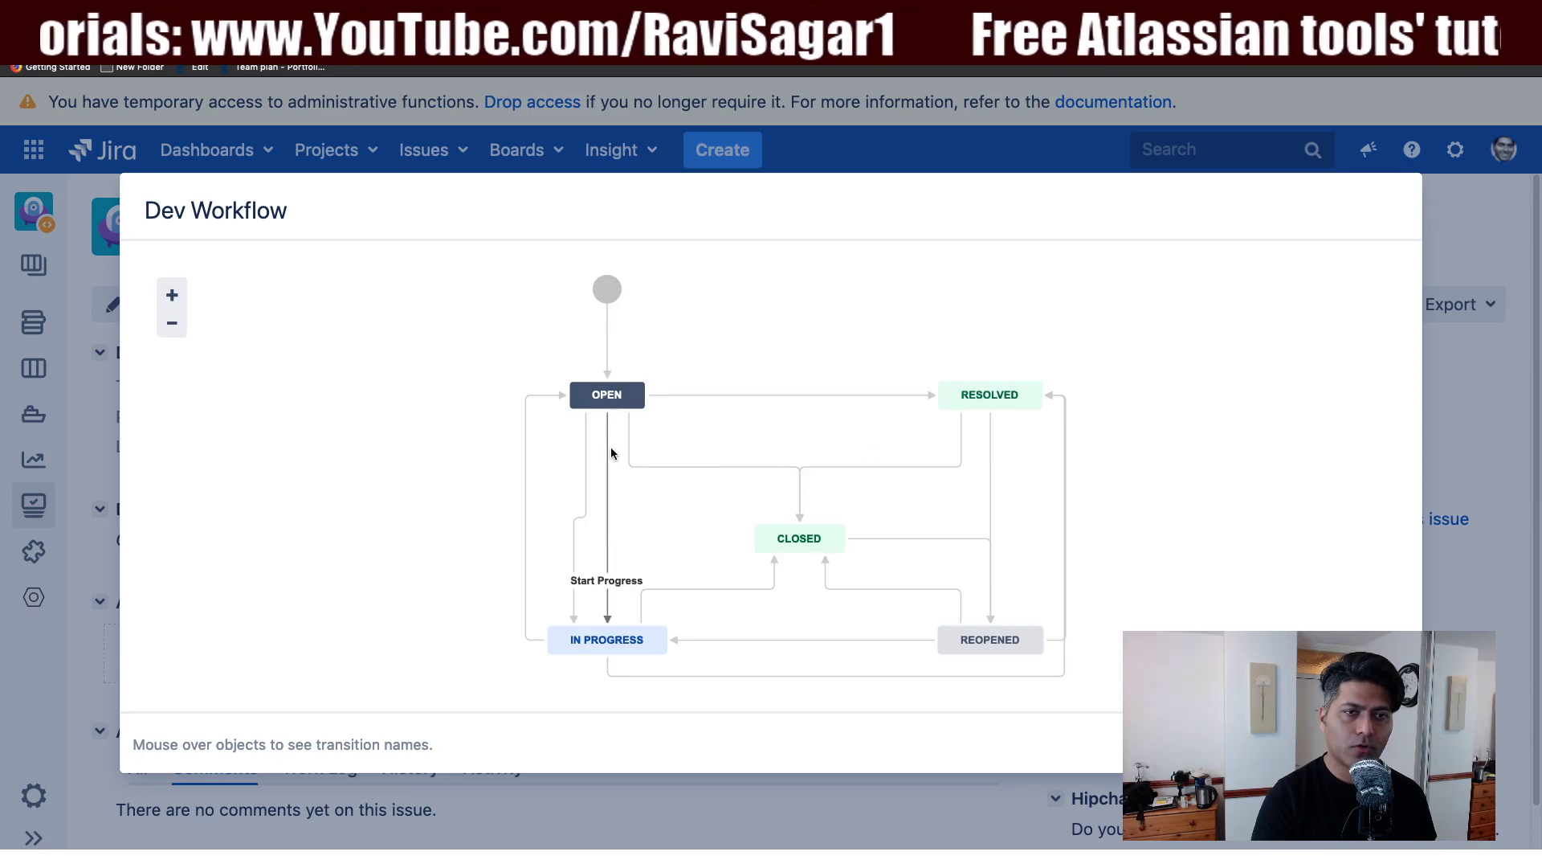
mouse_move(625, 410)
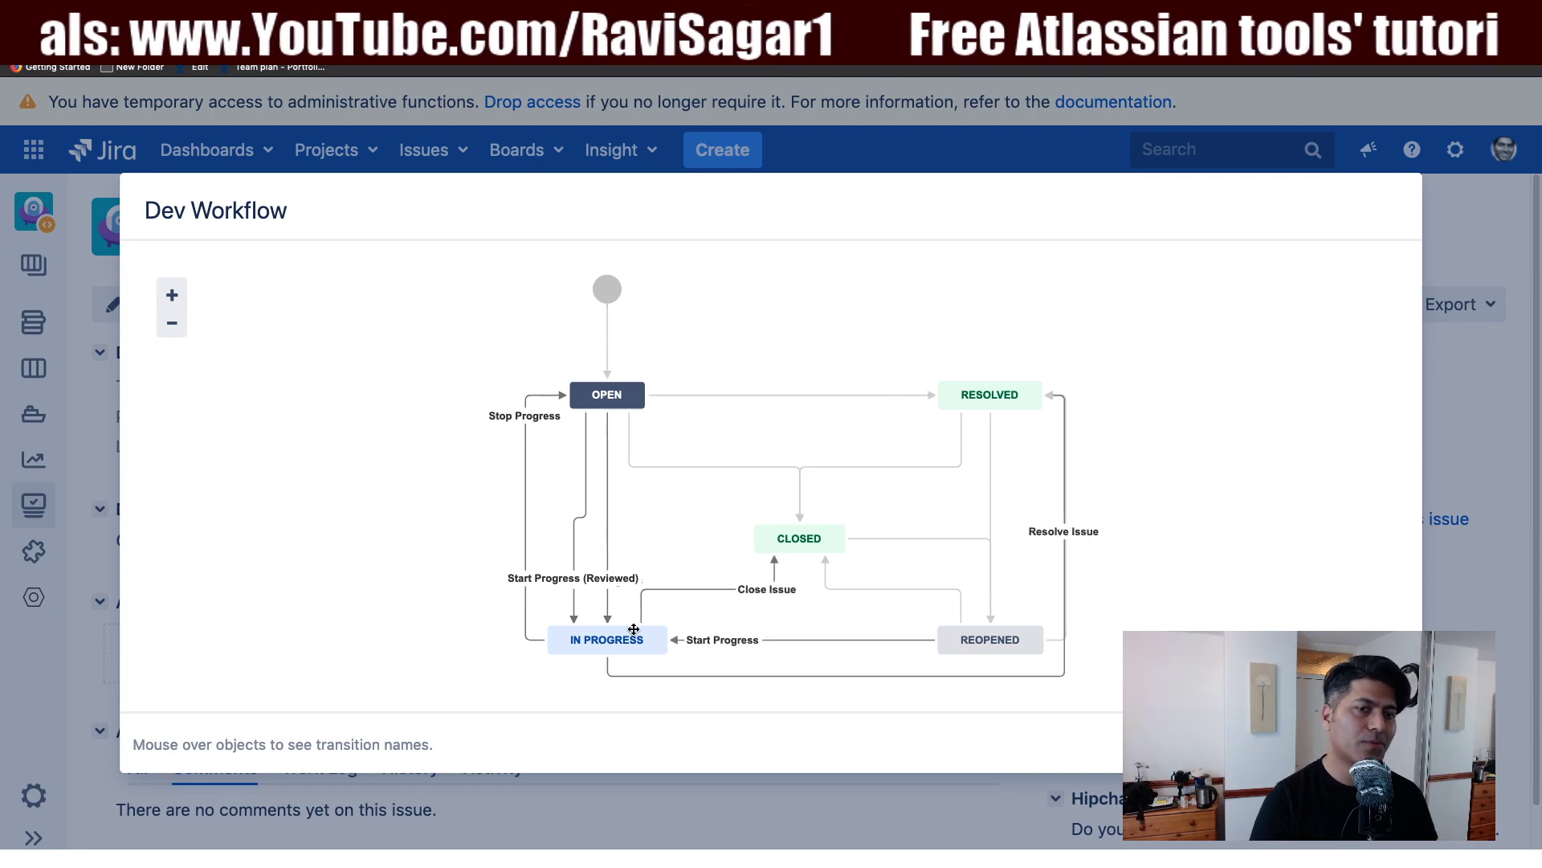
mouse_move(609, 516)
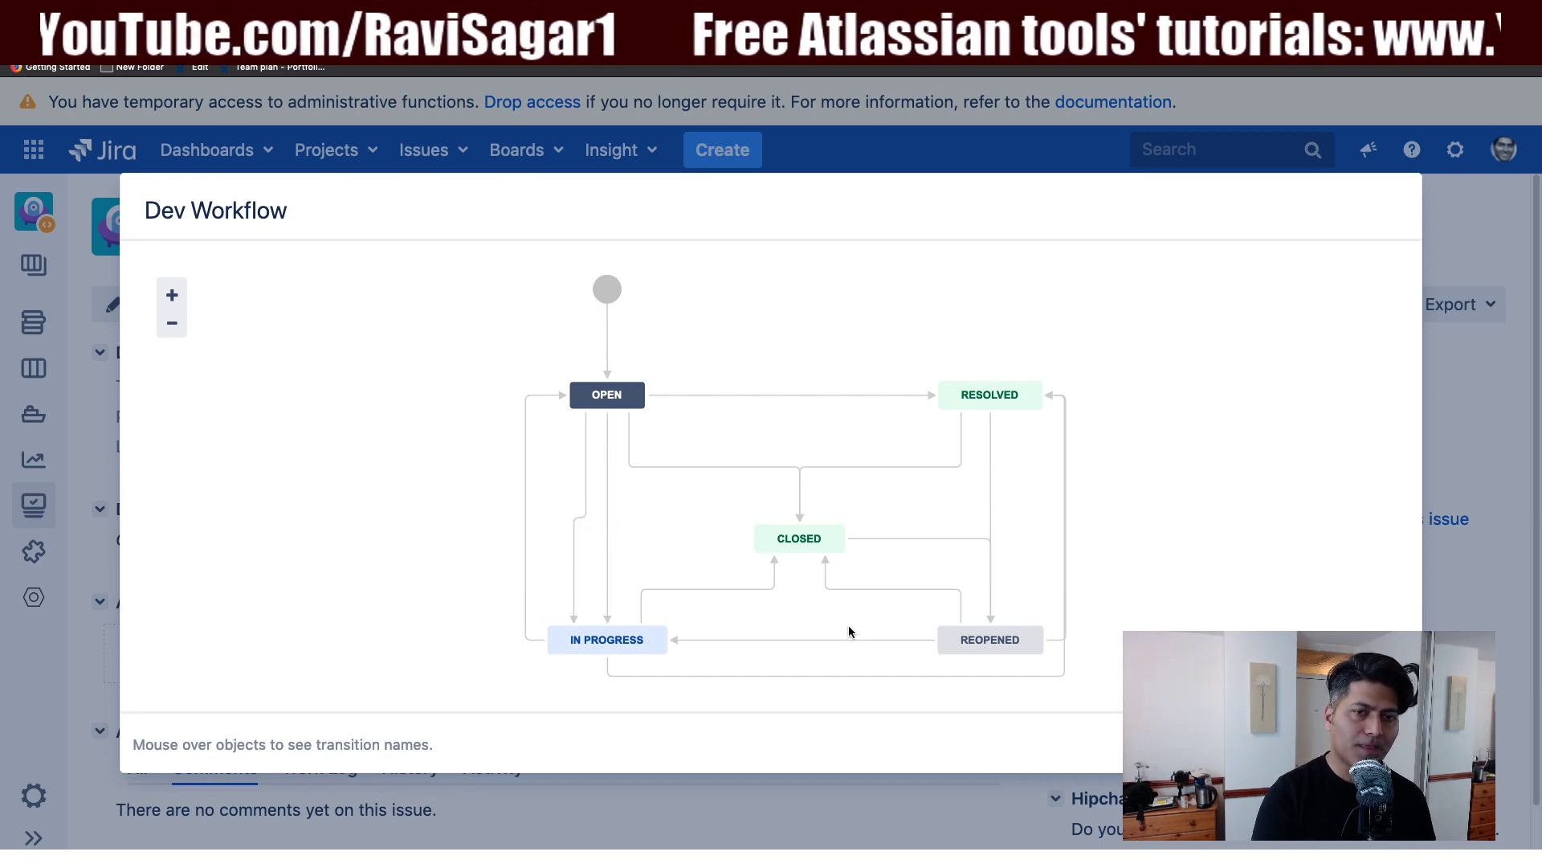
- Close the workflow diagram and set DEV-5's Review Date to 17 March 2020
key(Escape)
click(133, 304)
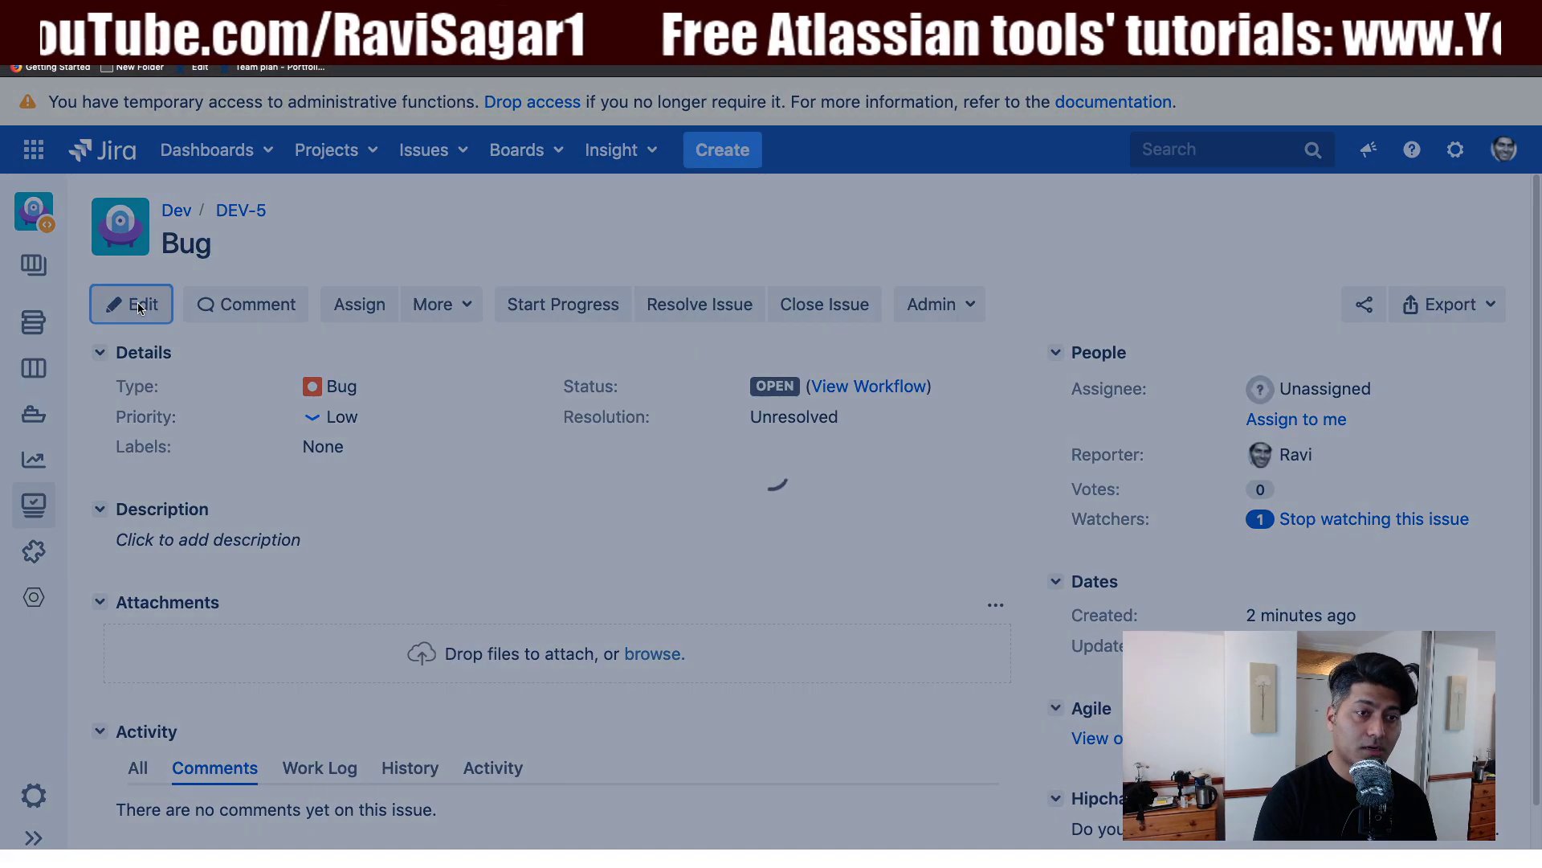
scroll(486, 592, down, 10)
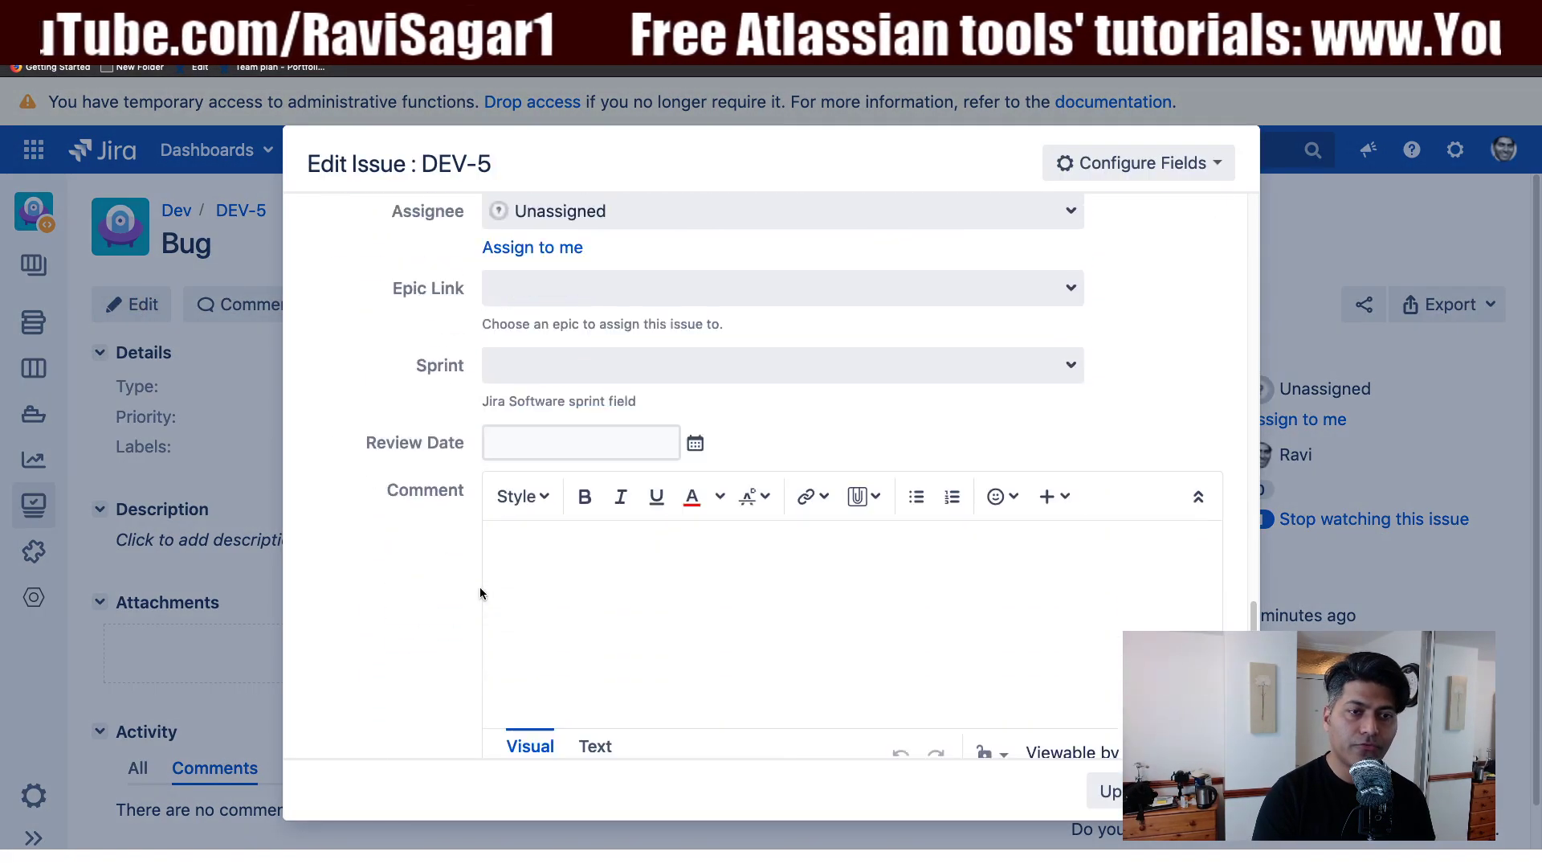
click(531, 419)
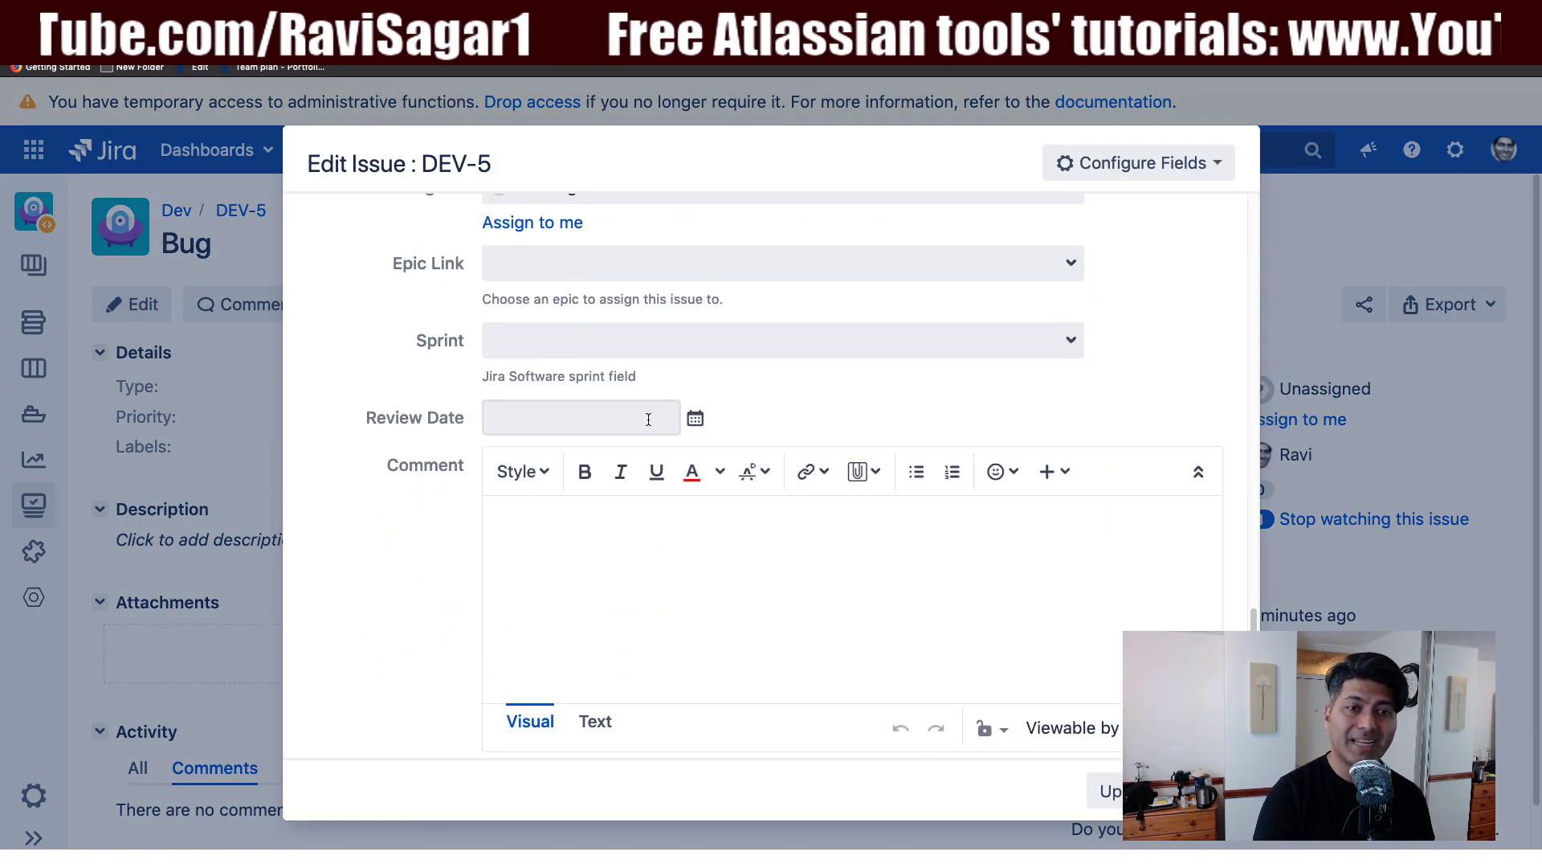
click(694, 419)
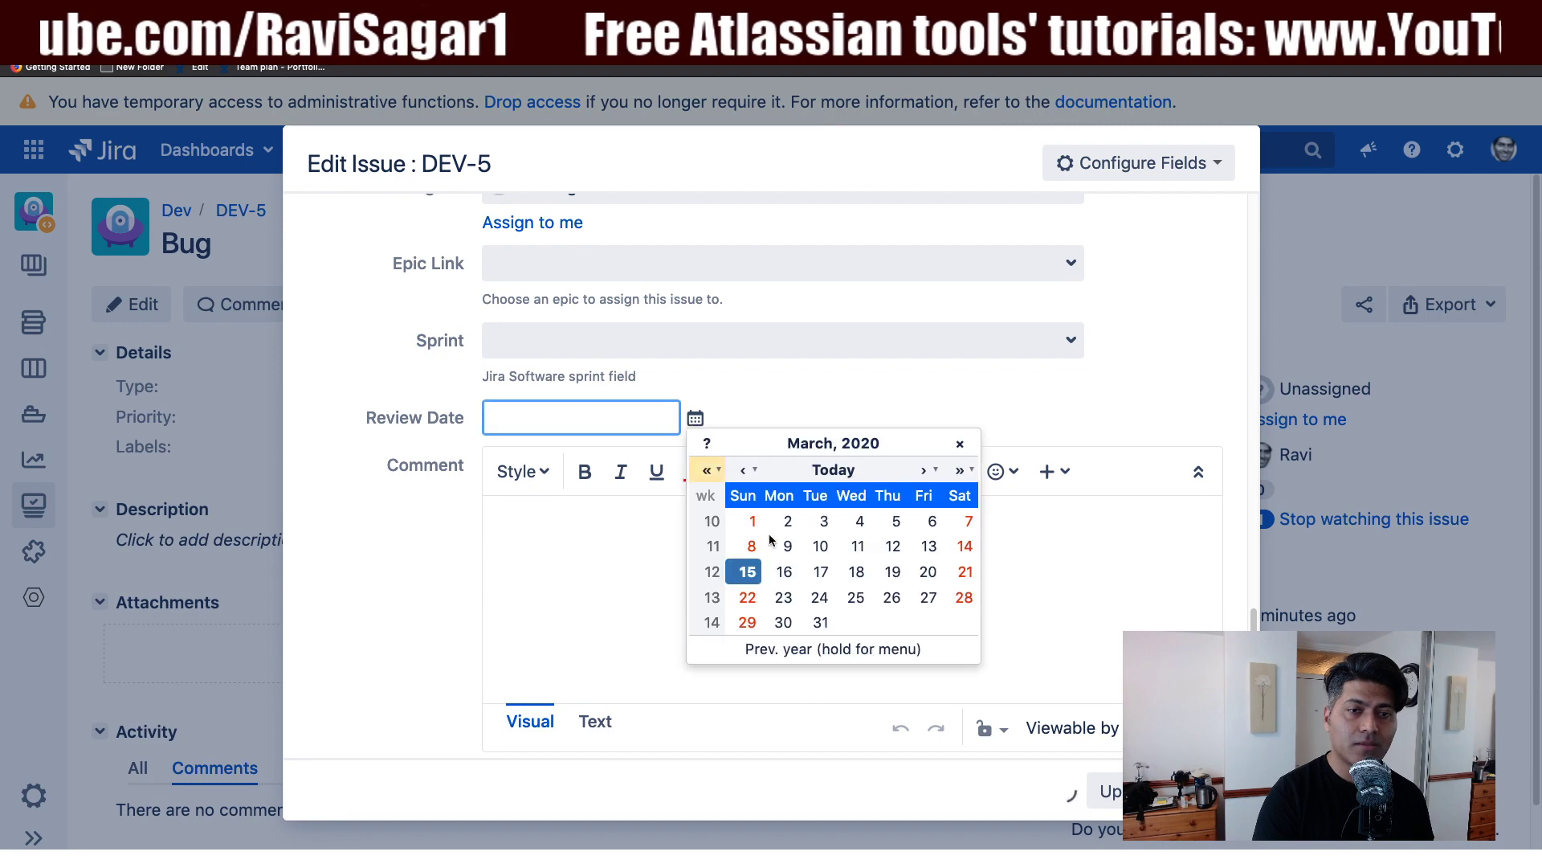
click(821, 573)
click(1107, 791)
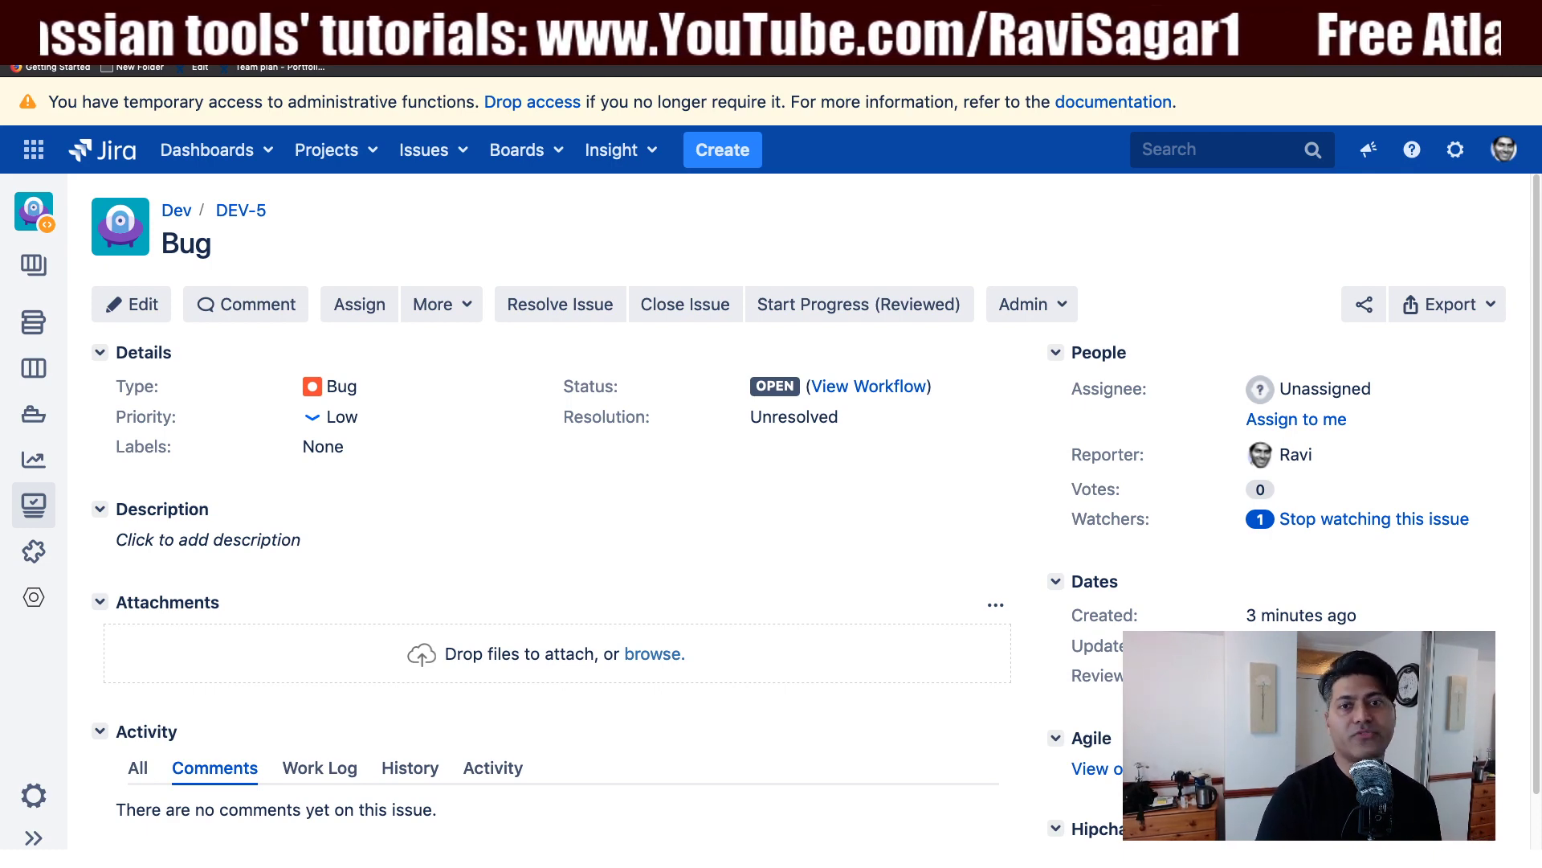
- Bring up the Review Date calendar again, close it, and save the value
click(1486, 675)
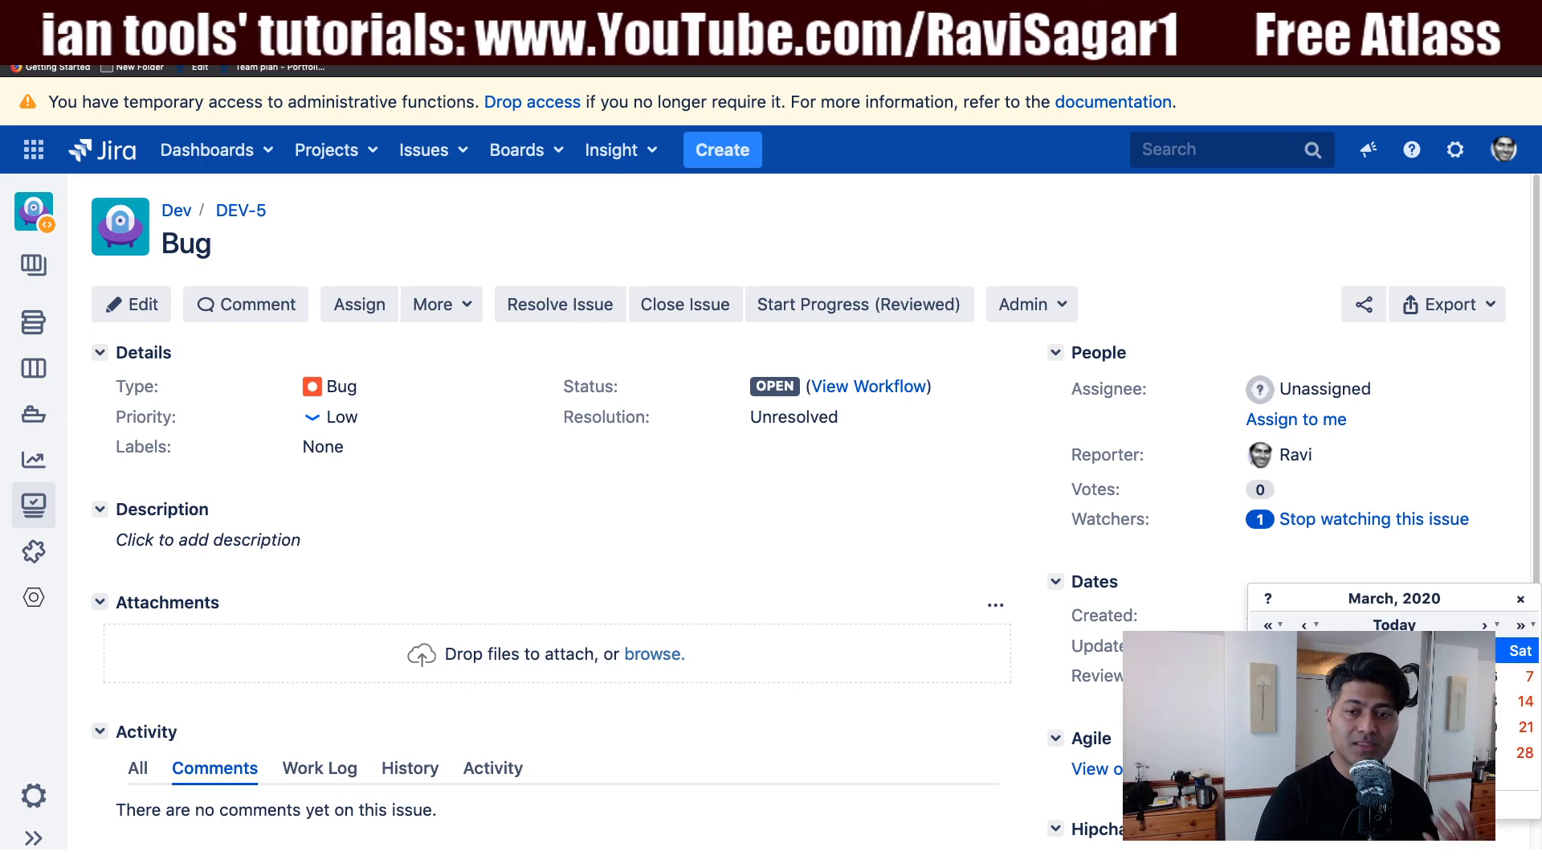
key(Escape)
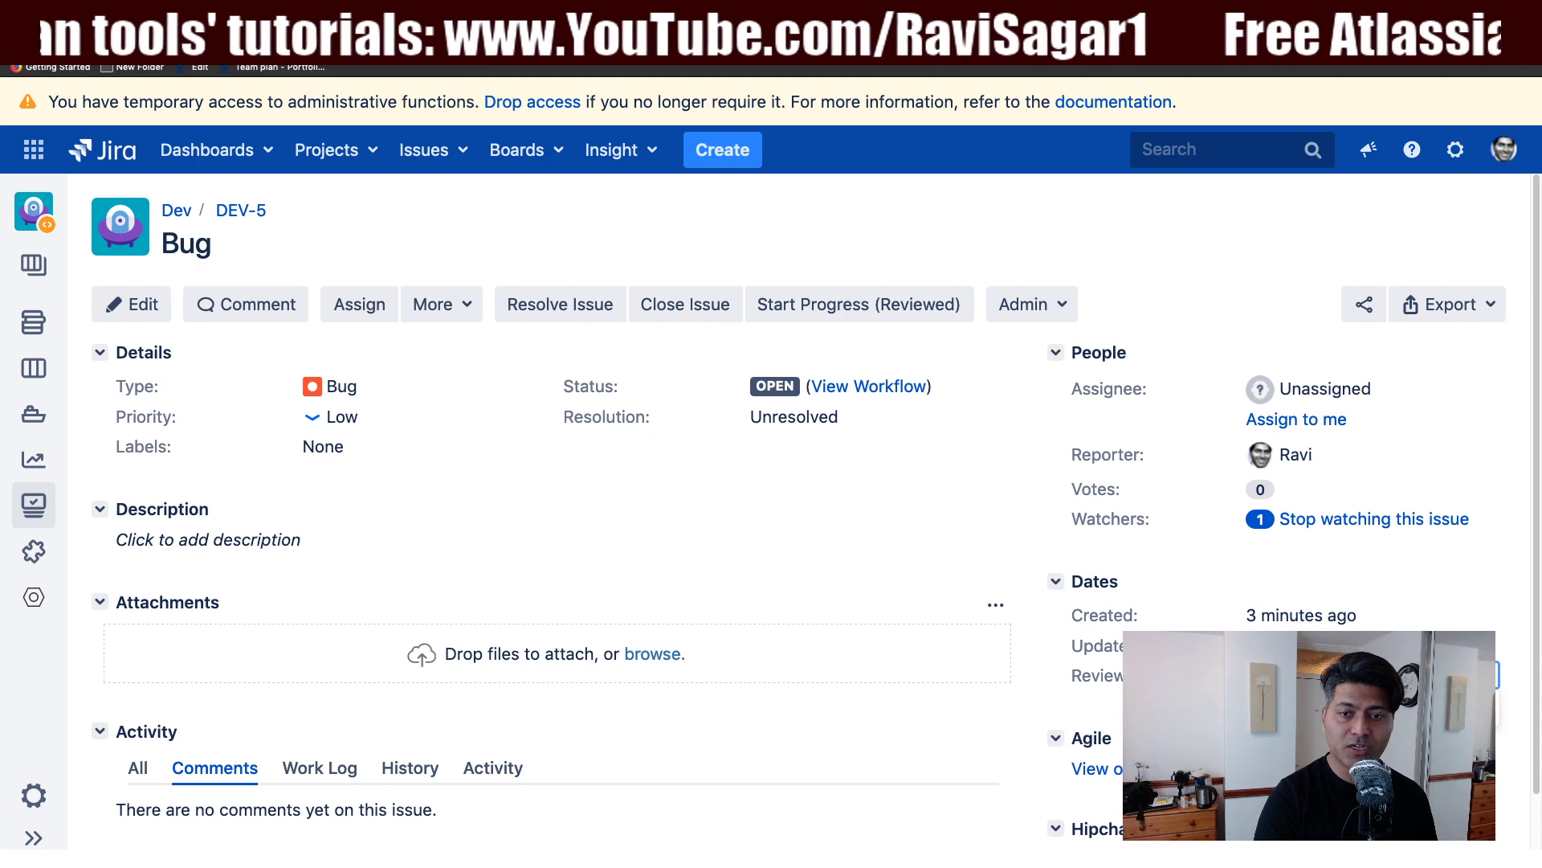
key(Return)
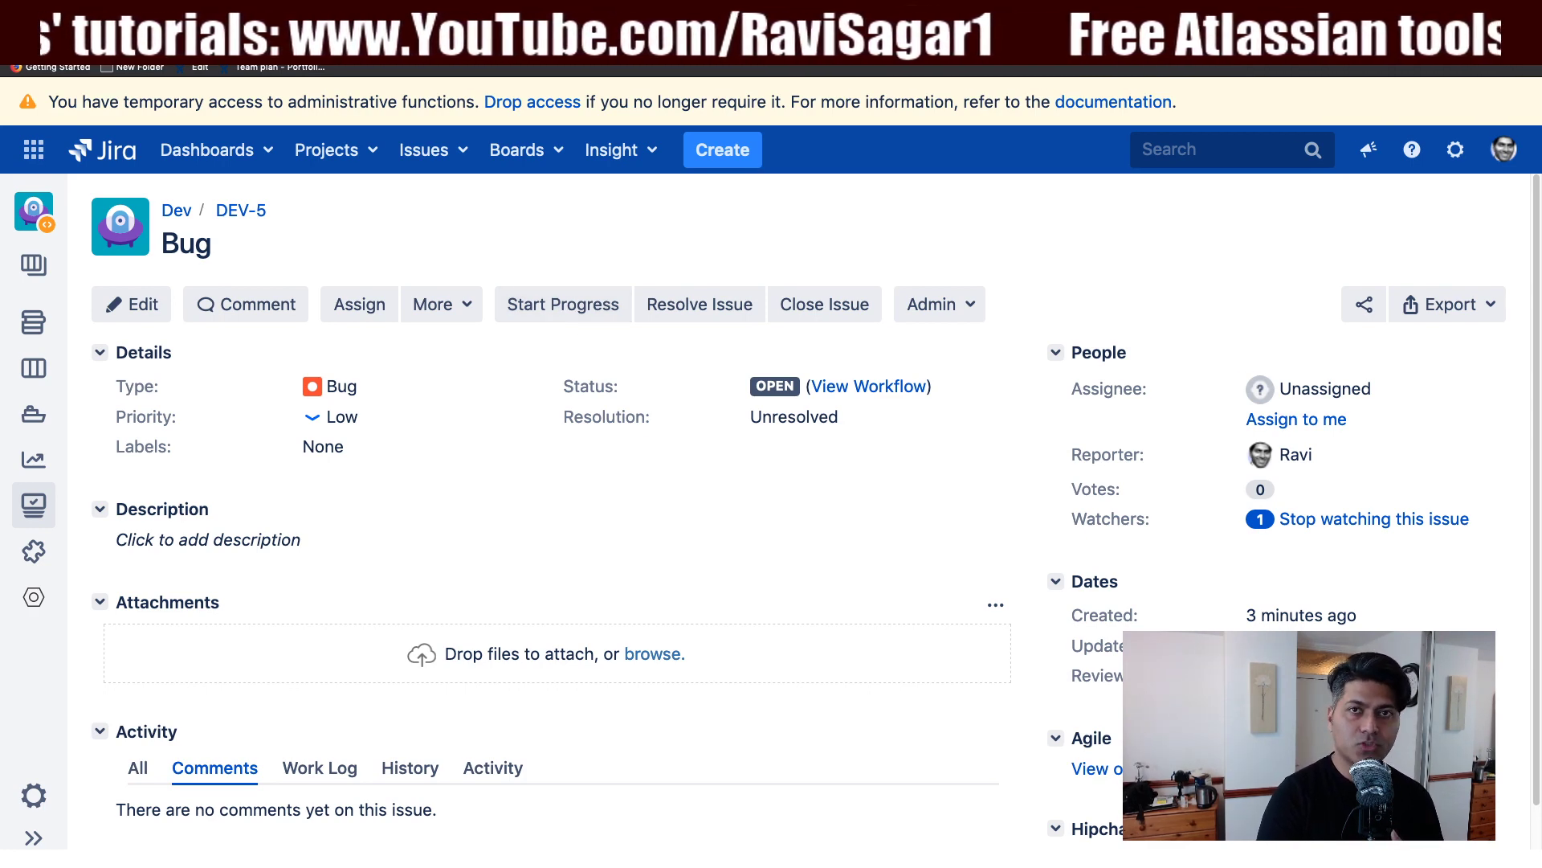
- From project settings, edit Dev Workflow and view the Start Progress (Reviewed) transition's conditions
click(41, 801)
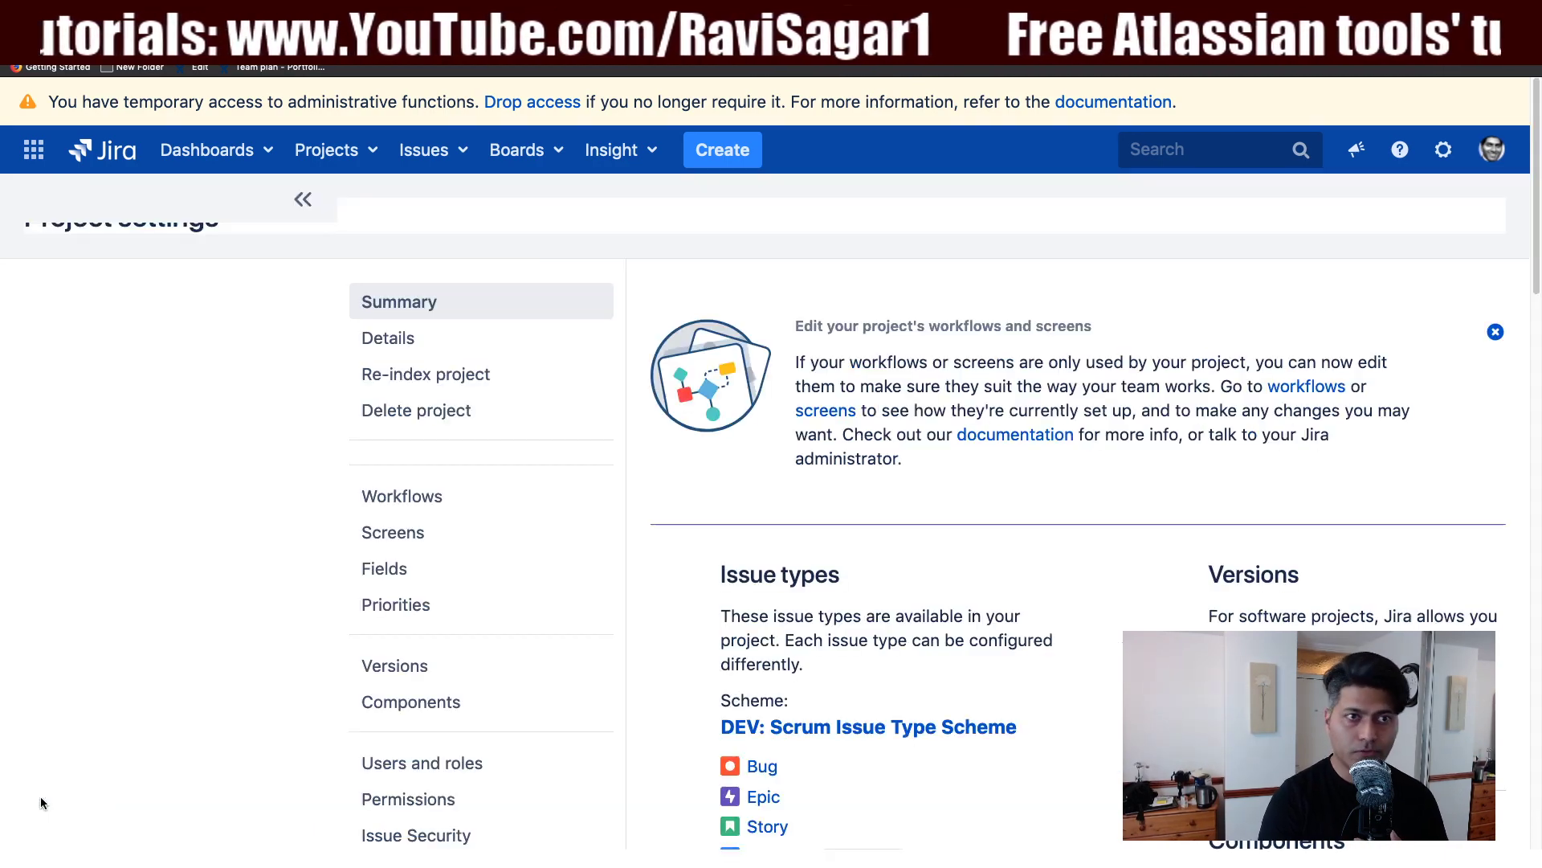
scroll(744, 715, down, 10)
scroll(606, 449, up, 3)
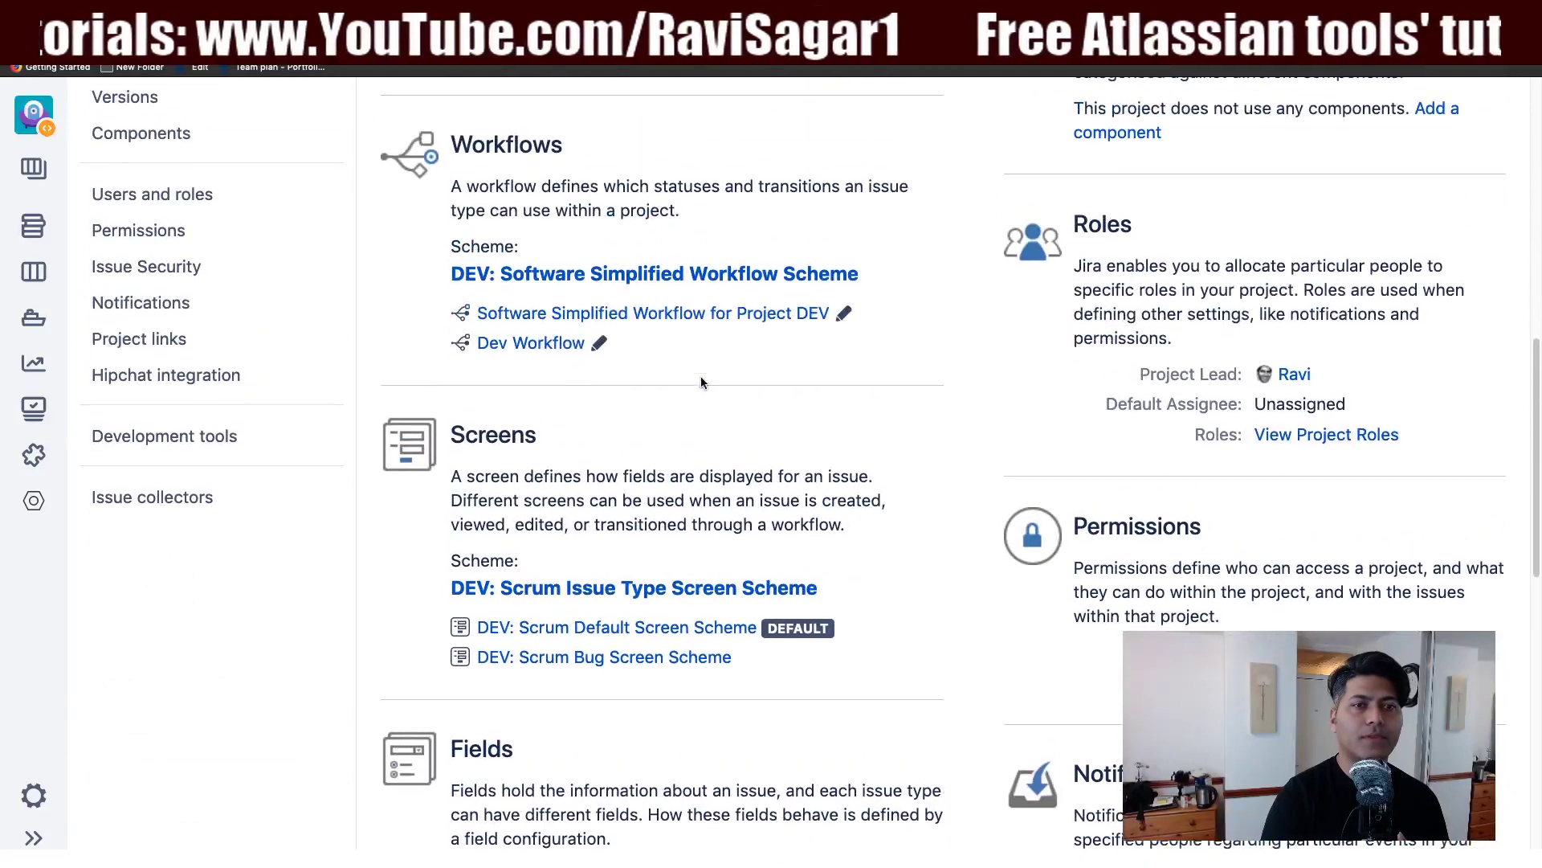
click(597, 353)
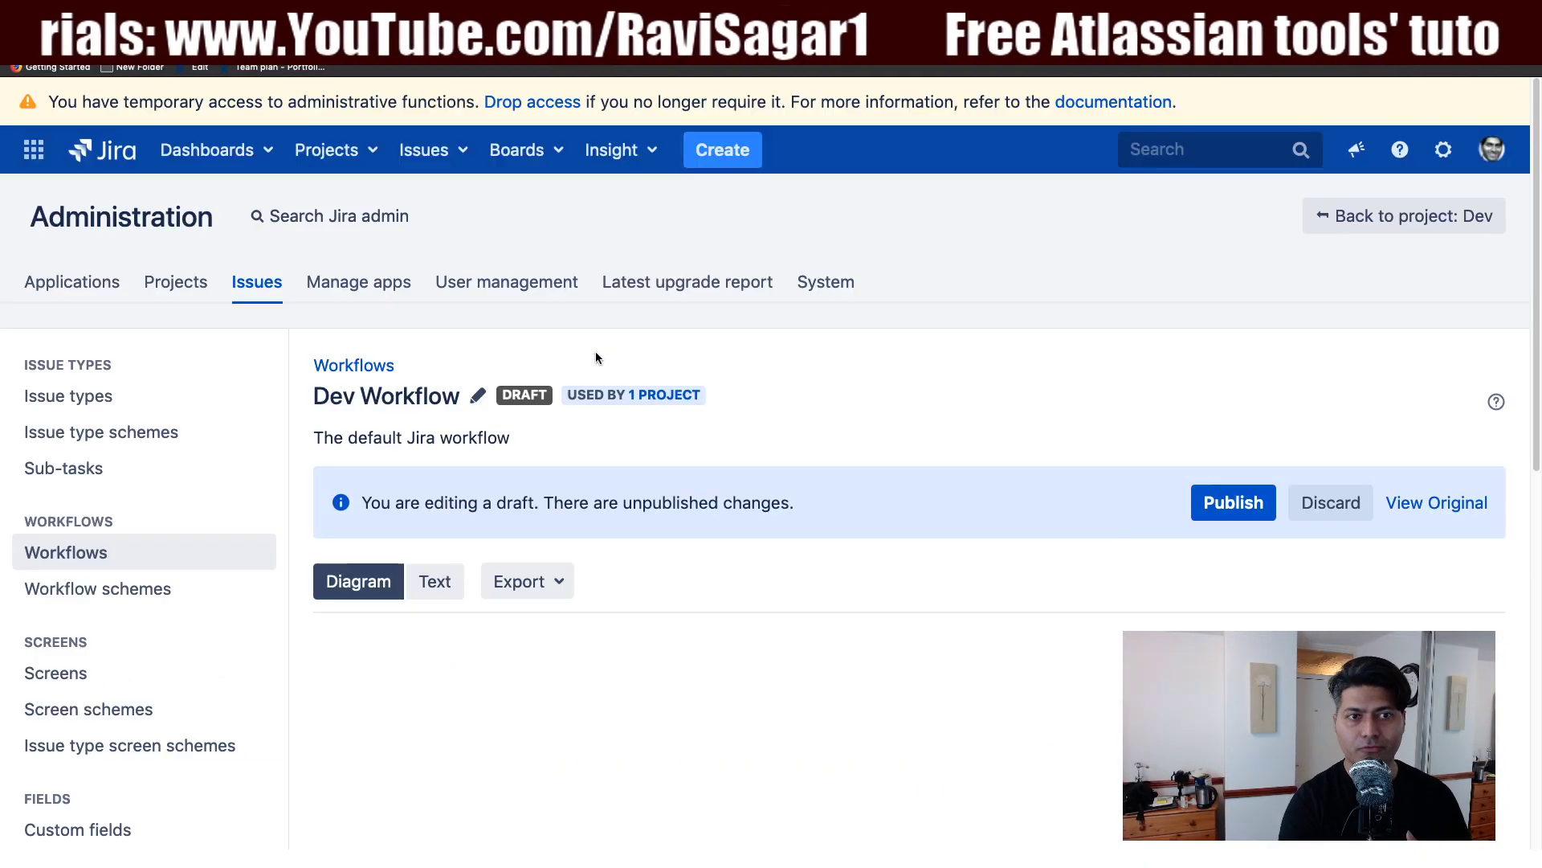
scroll(596, 354, down, 8)
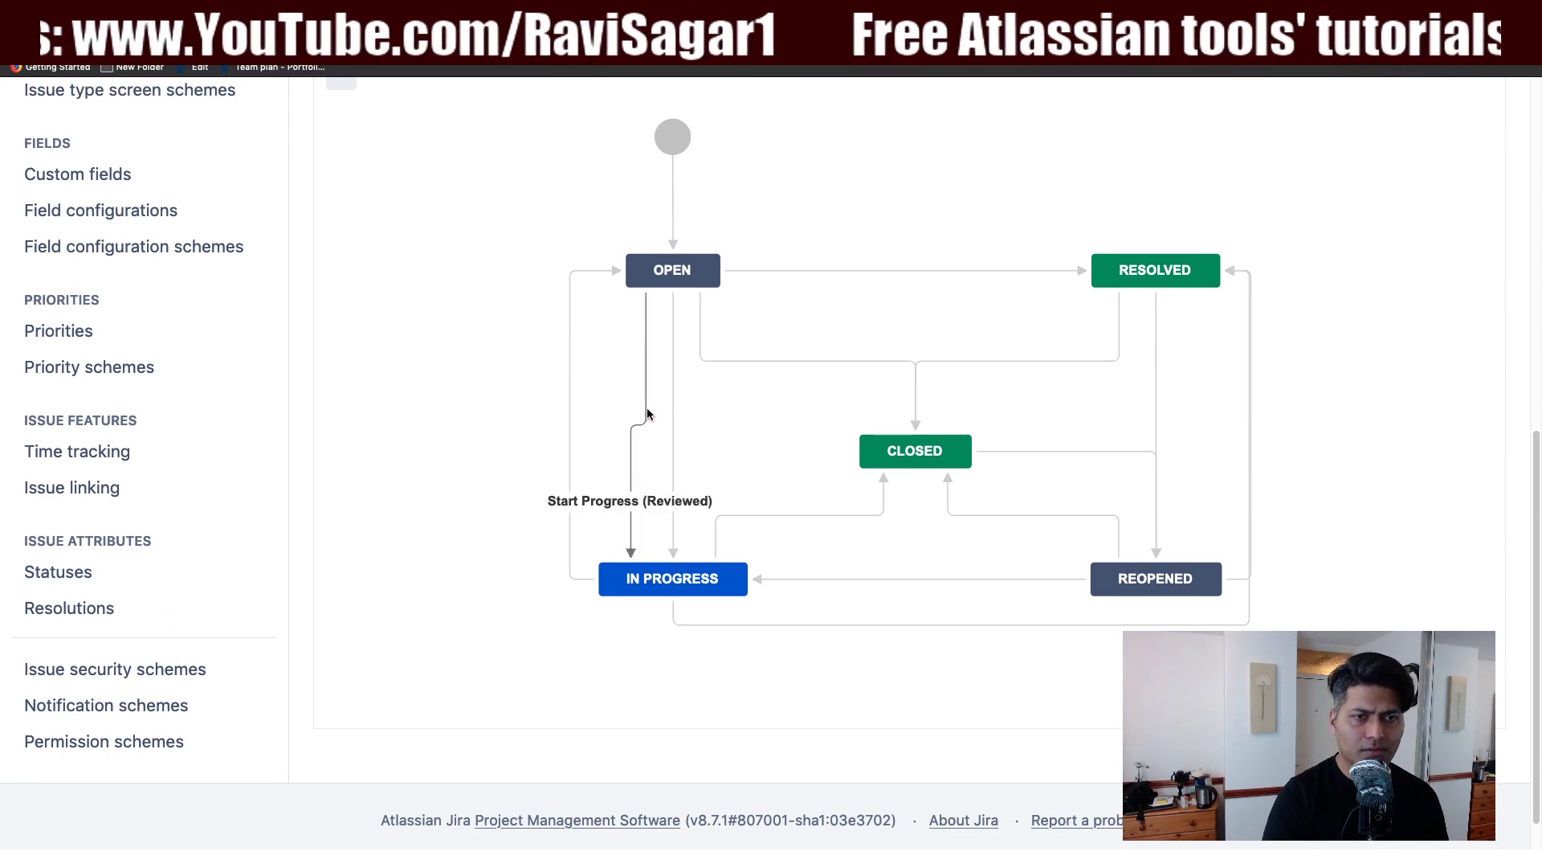
click(646, 412)
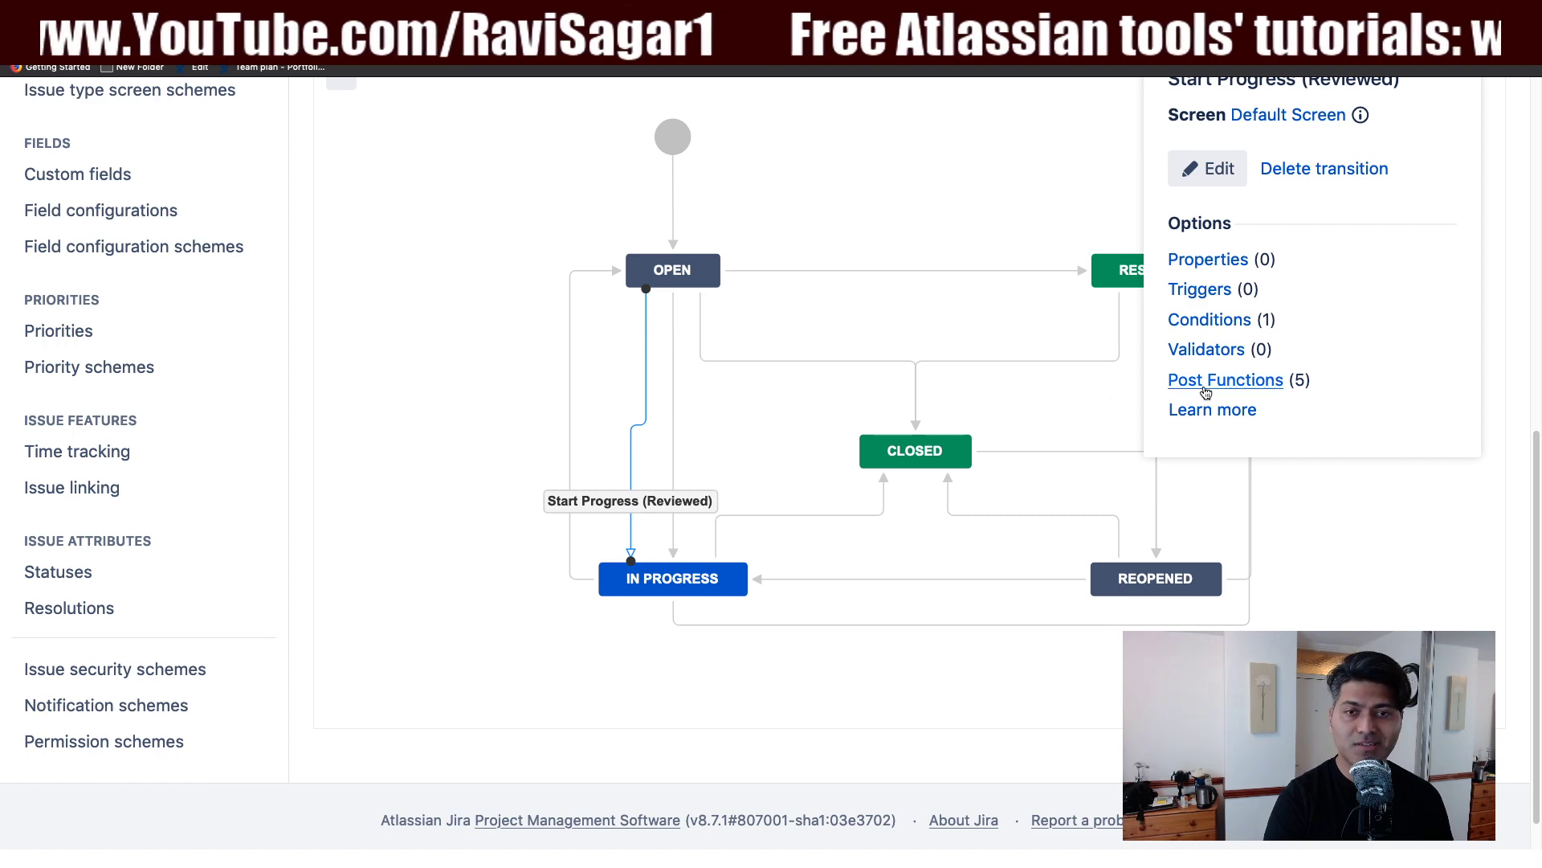
click(1208, 321)
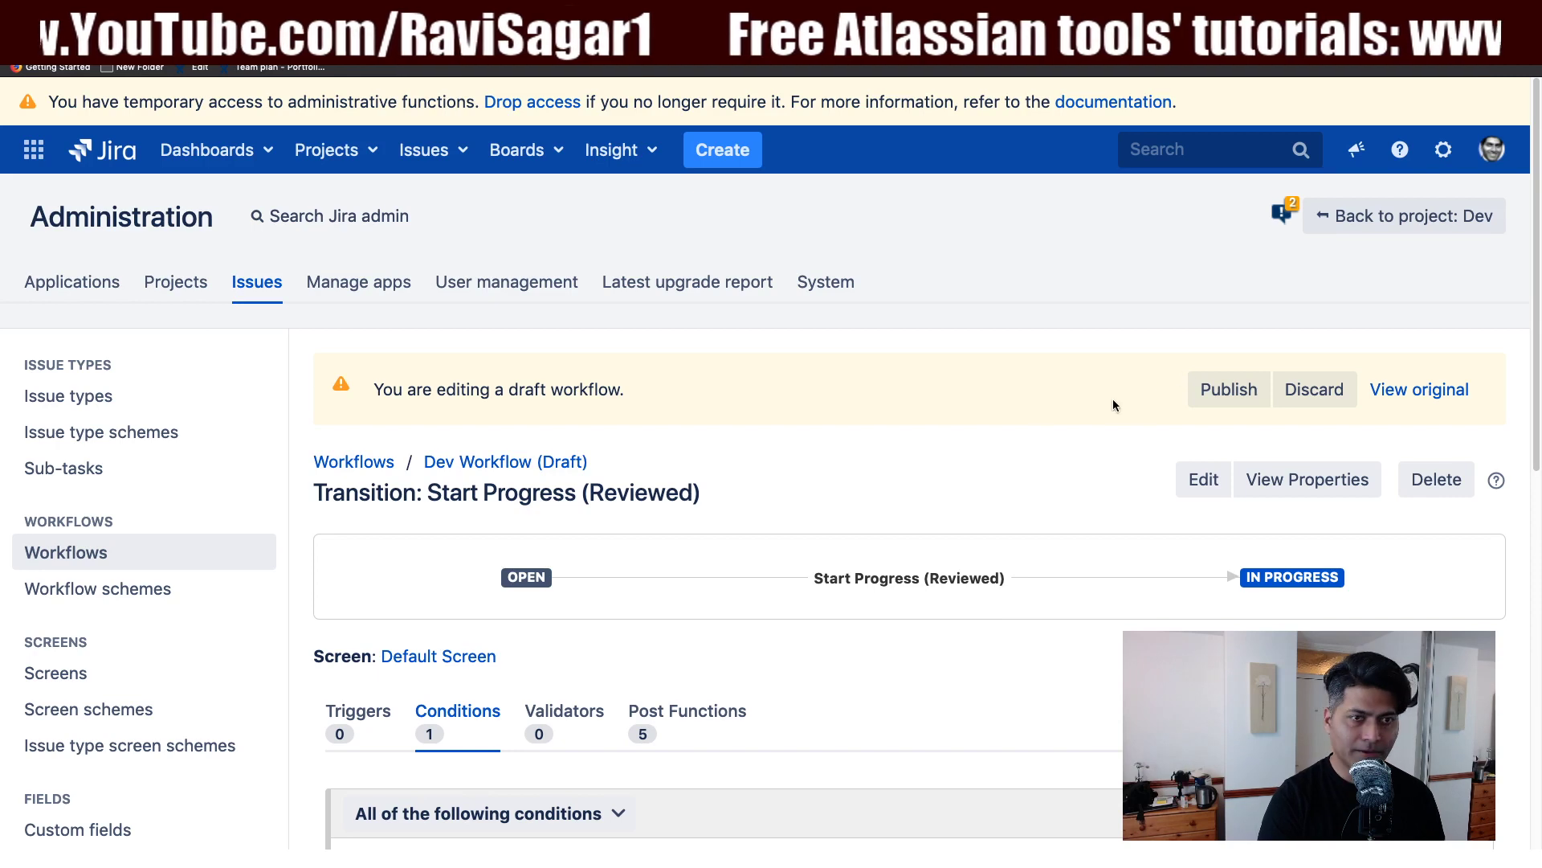
- Edit the Simple scripted condition, highlighting cfValues['Review Date'] > new Date() and its new Date() part
scroll(902, 421, down, 5)
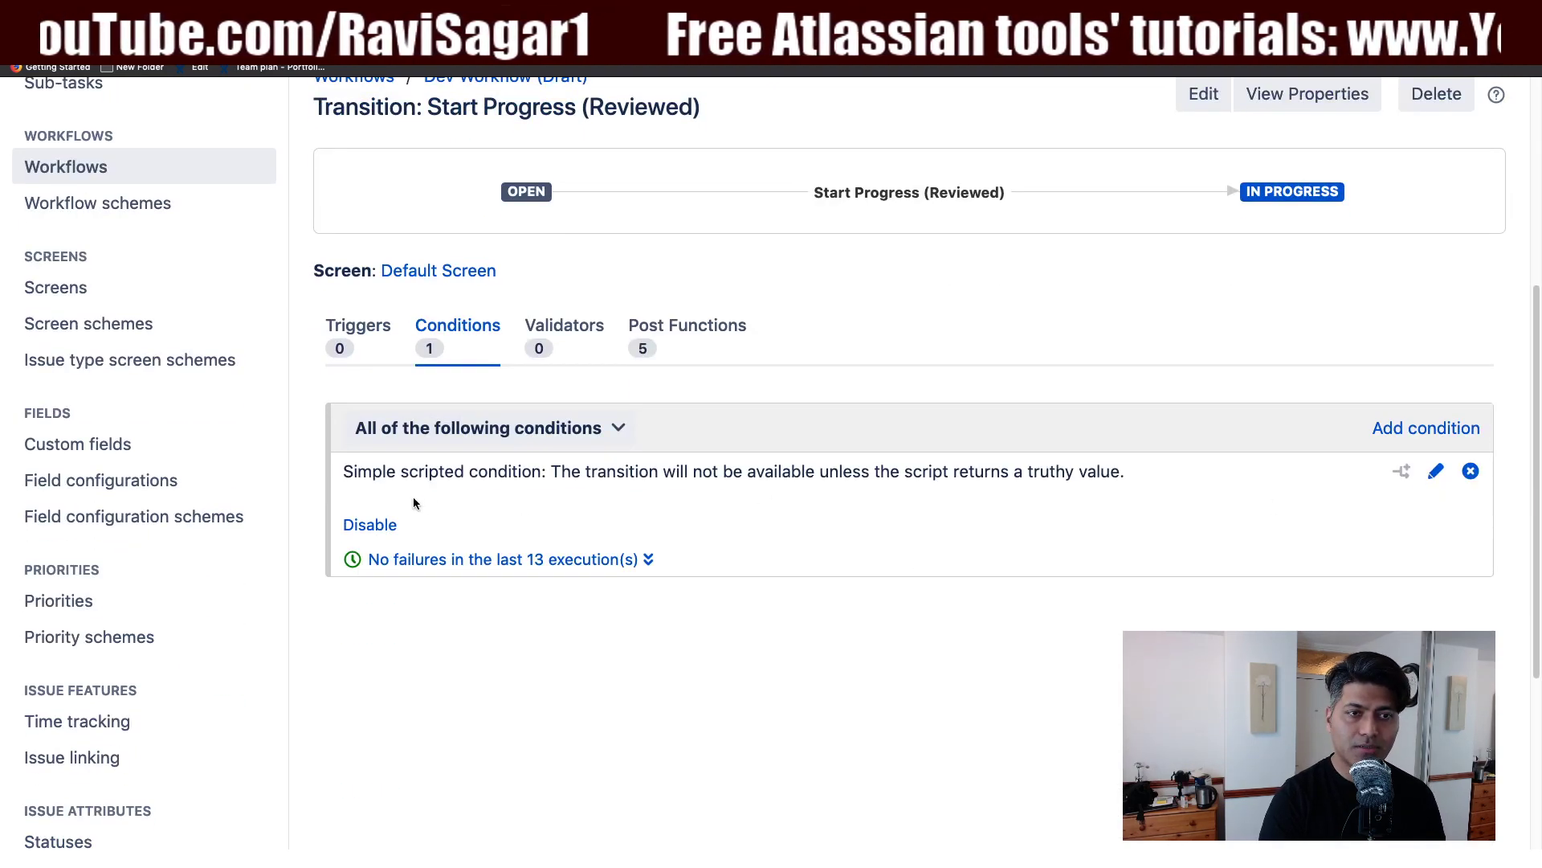
click(1435, 472)
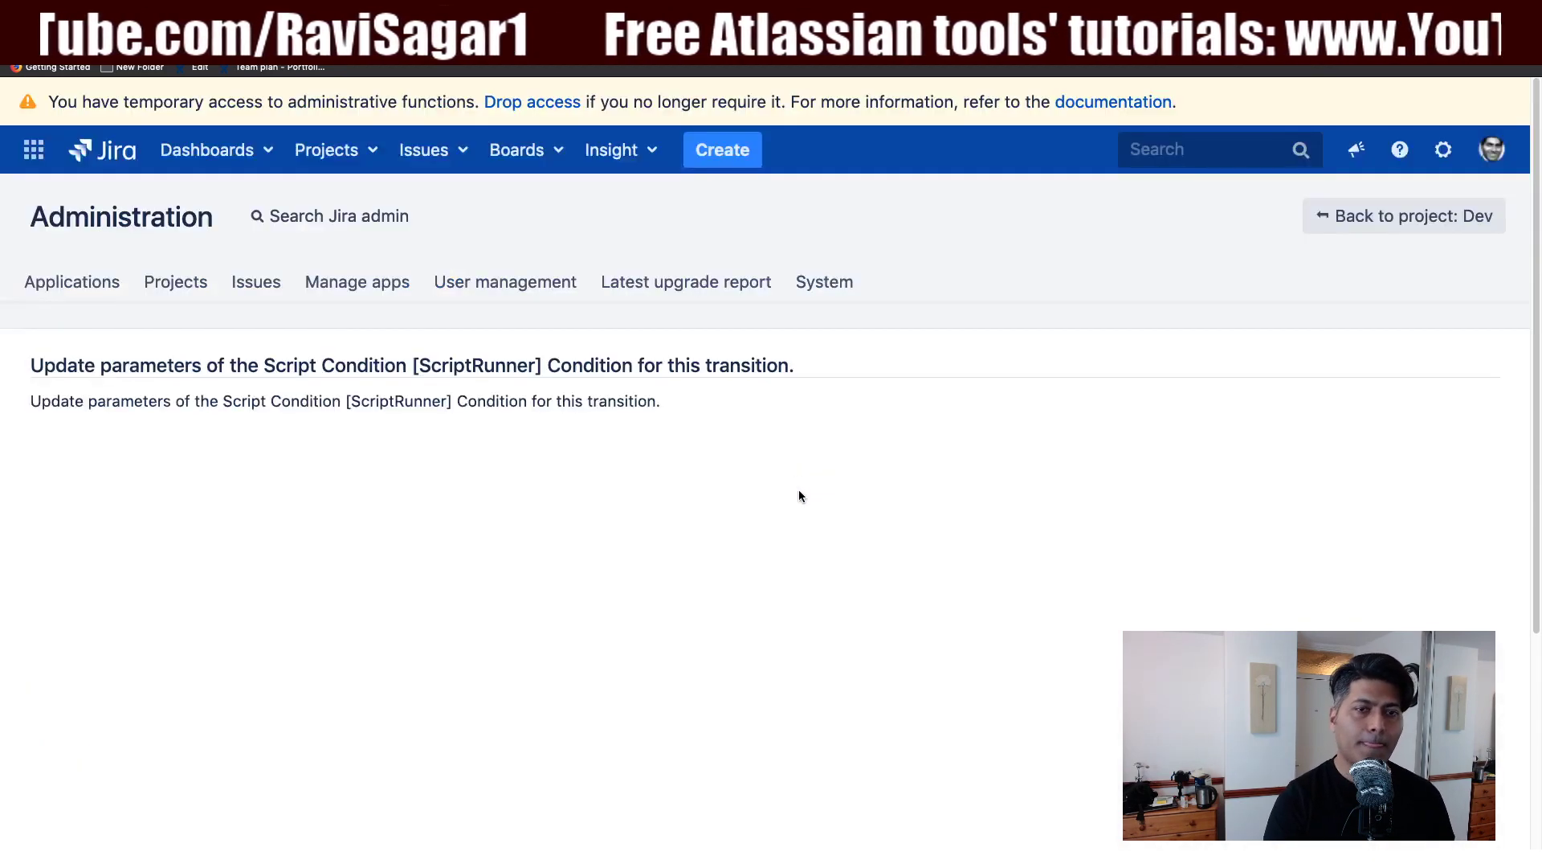
scroll(461, 484, down, 3)
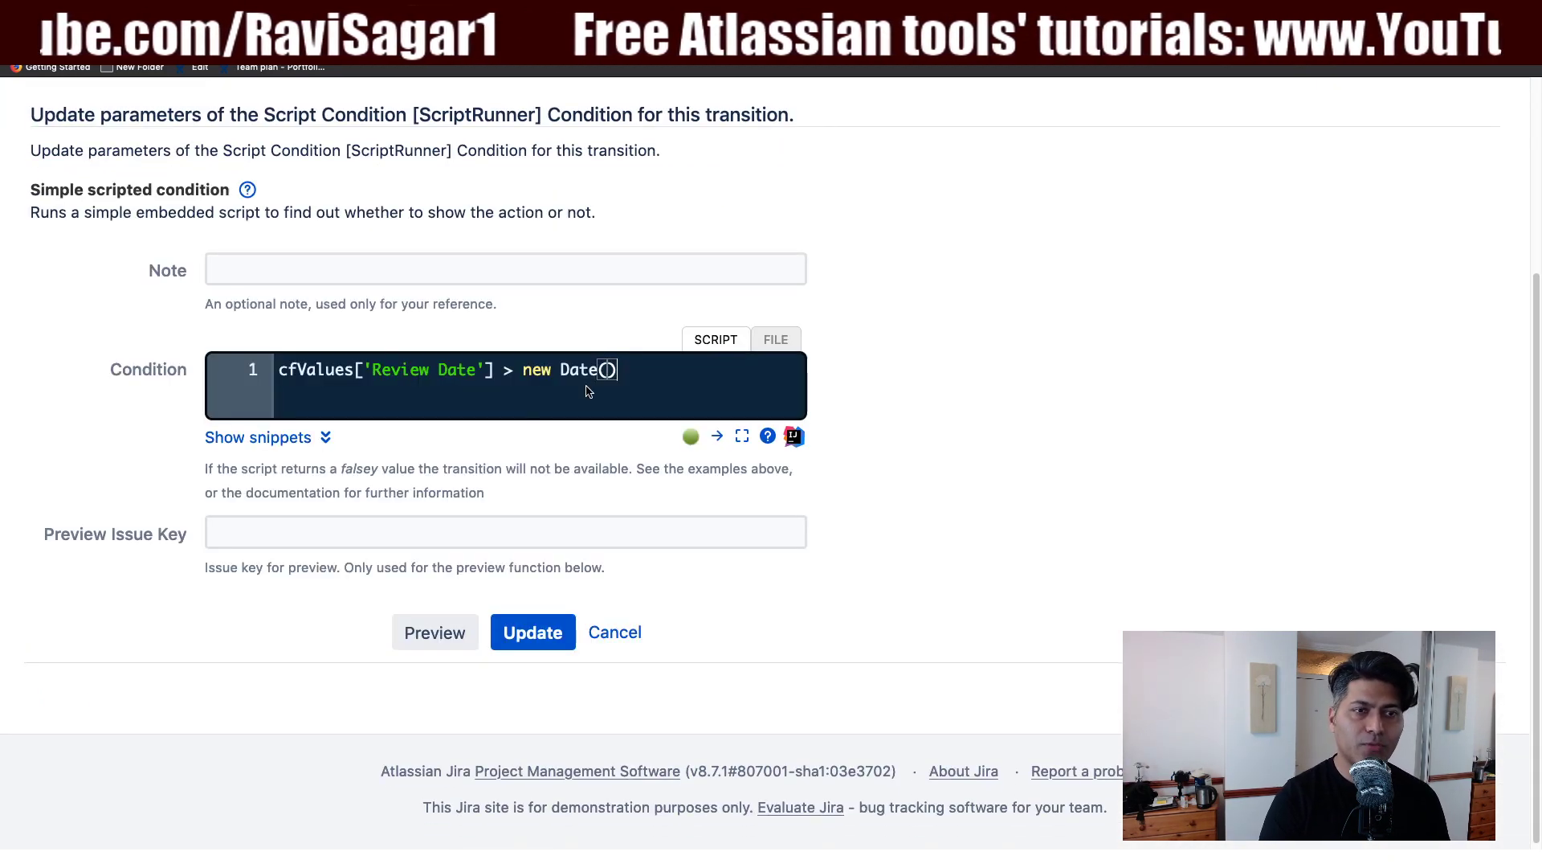
drag(636, 376, 203, 370)
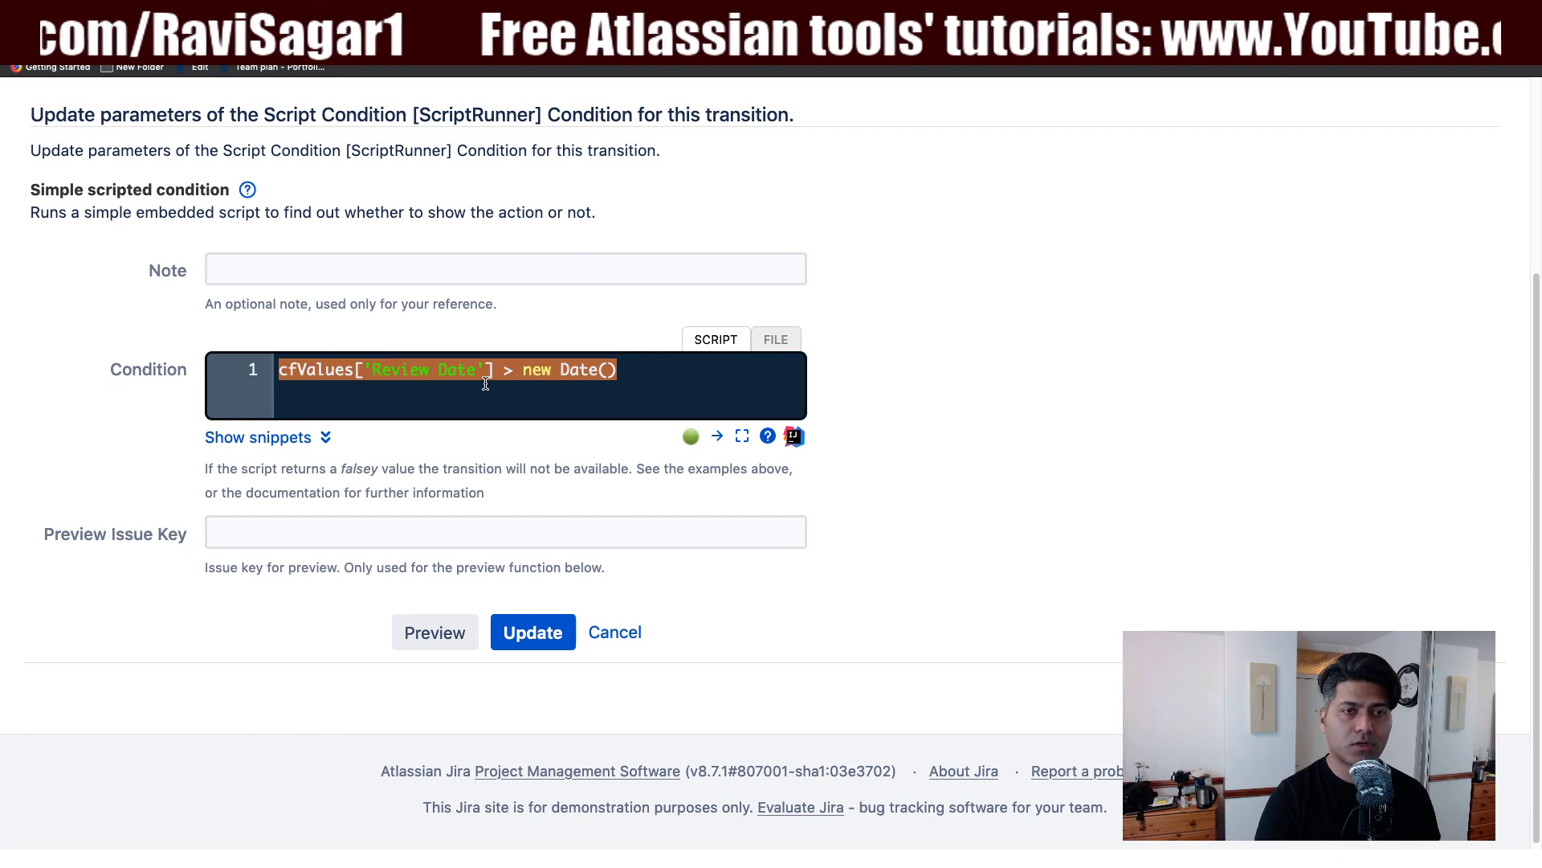
click(612, 370)
drag(628, 367, 523, 369)
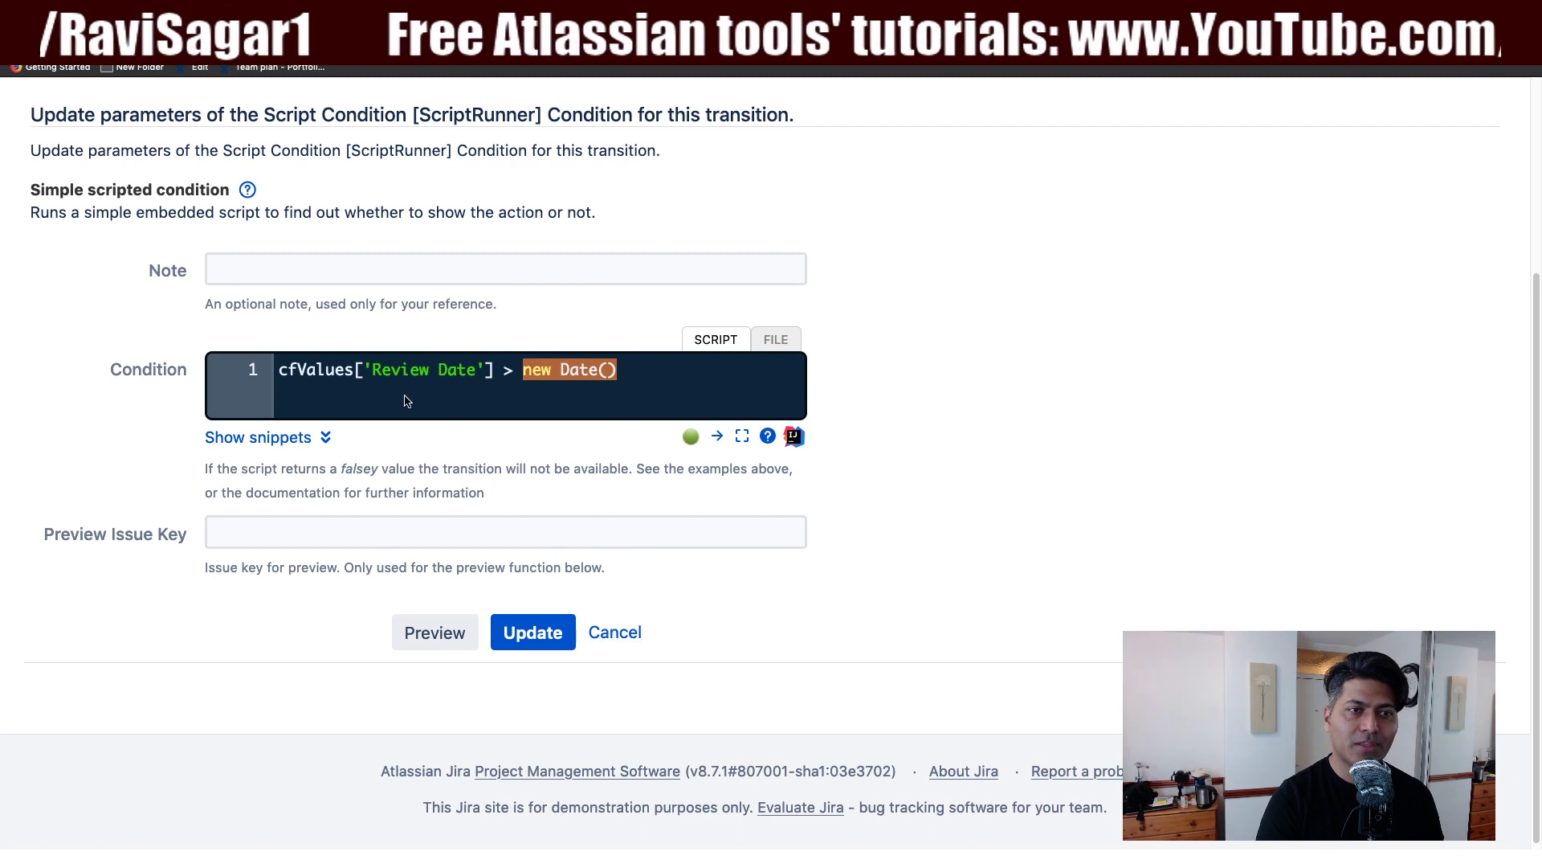
- Cancel the condition edit, return to the Dev Workflow (Draft) and switch to Diagram view
click(601, 635)
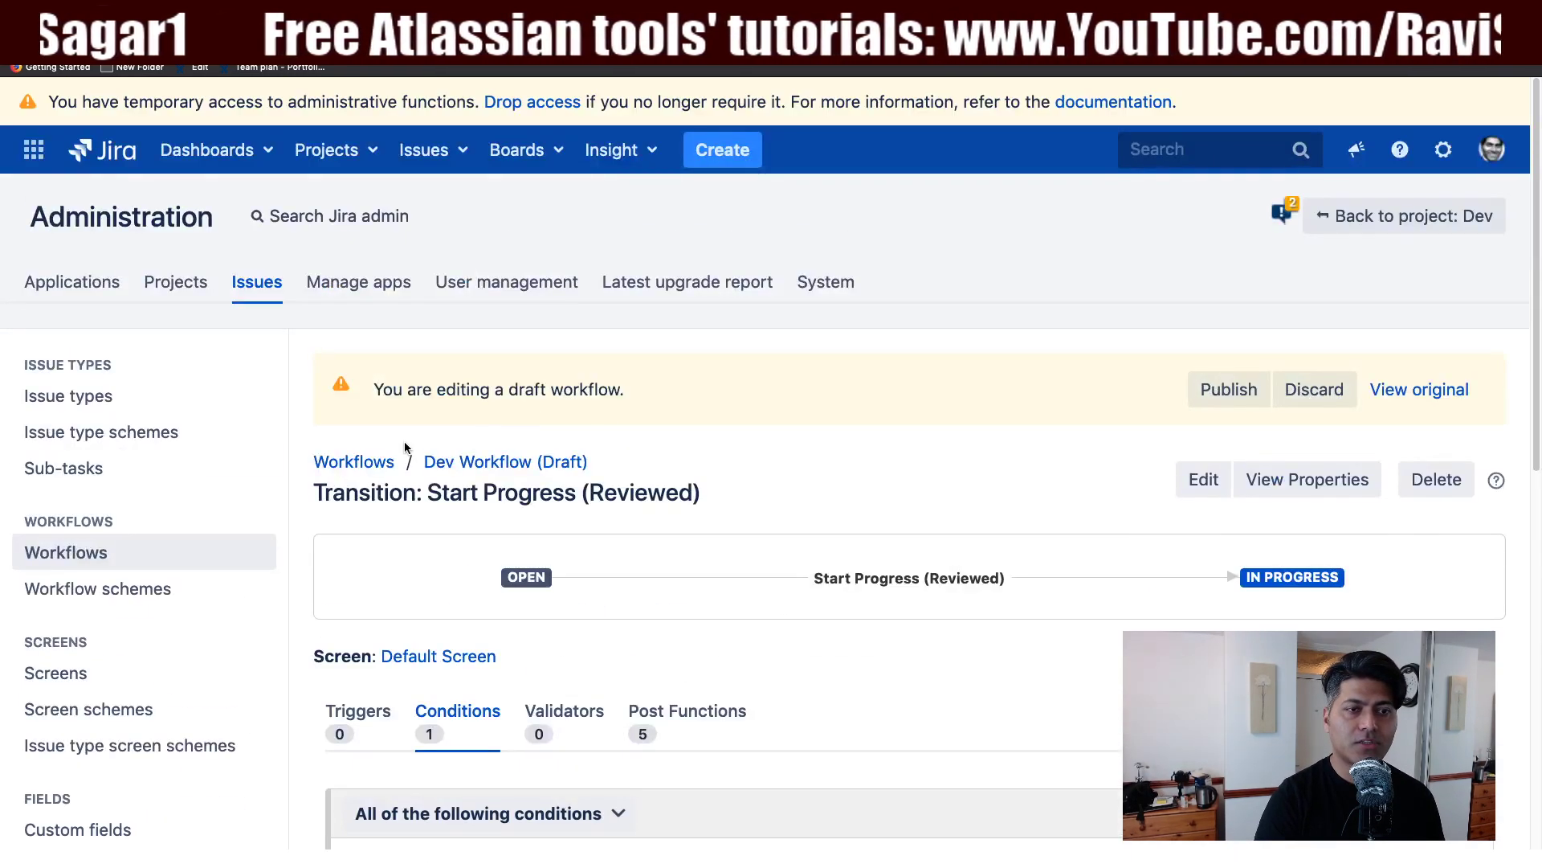
click(492, 464)
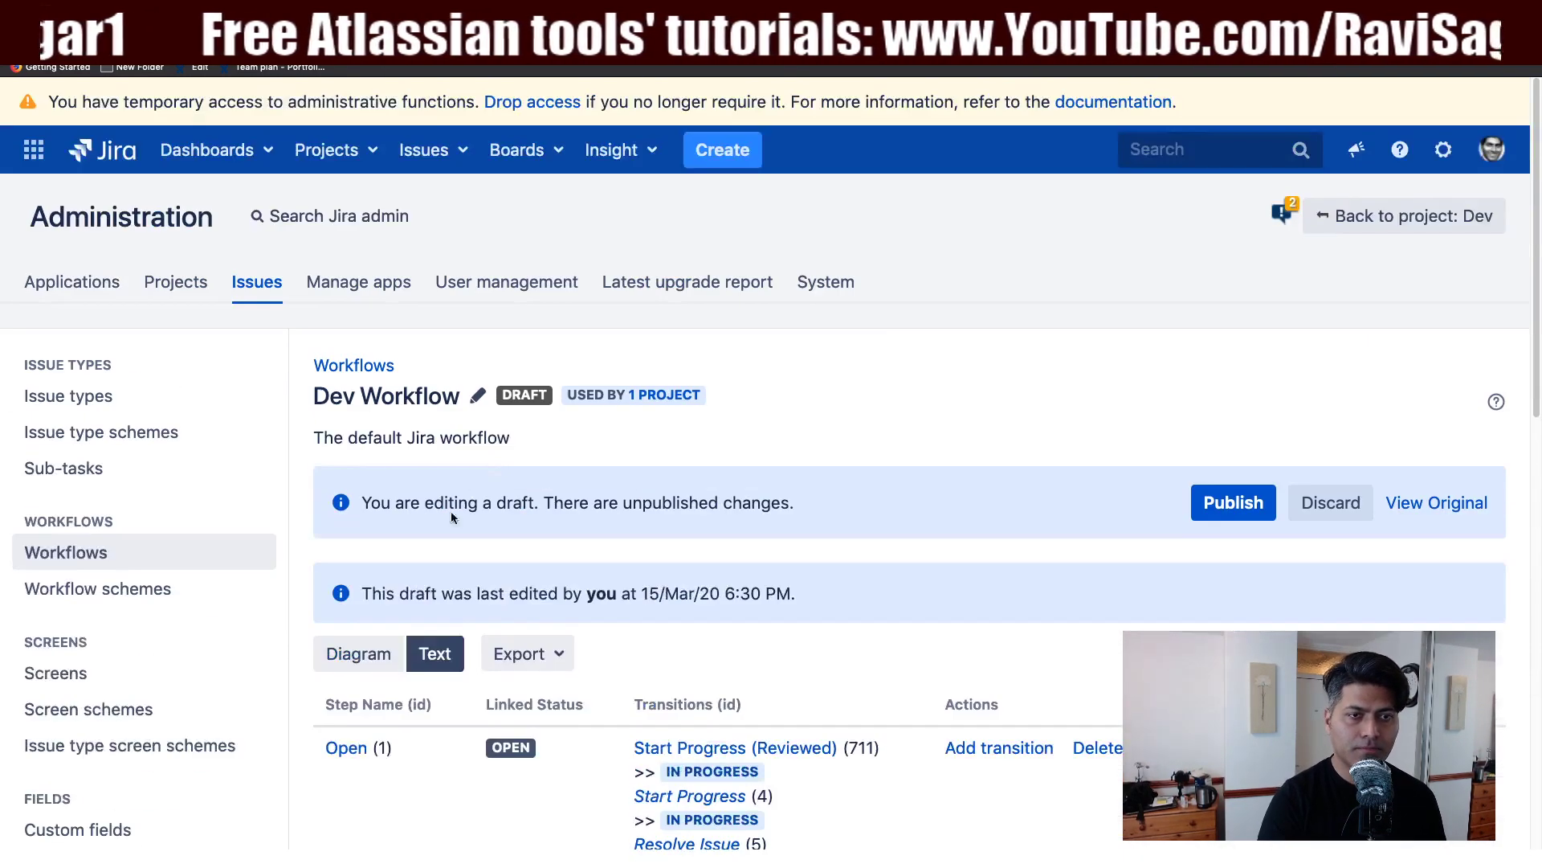
scroll(344, 652, down, 2)
scroll(344, 652, down, 1)
click(360, 538)
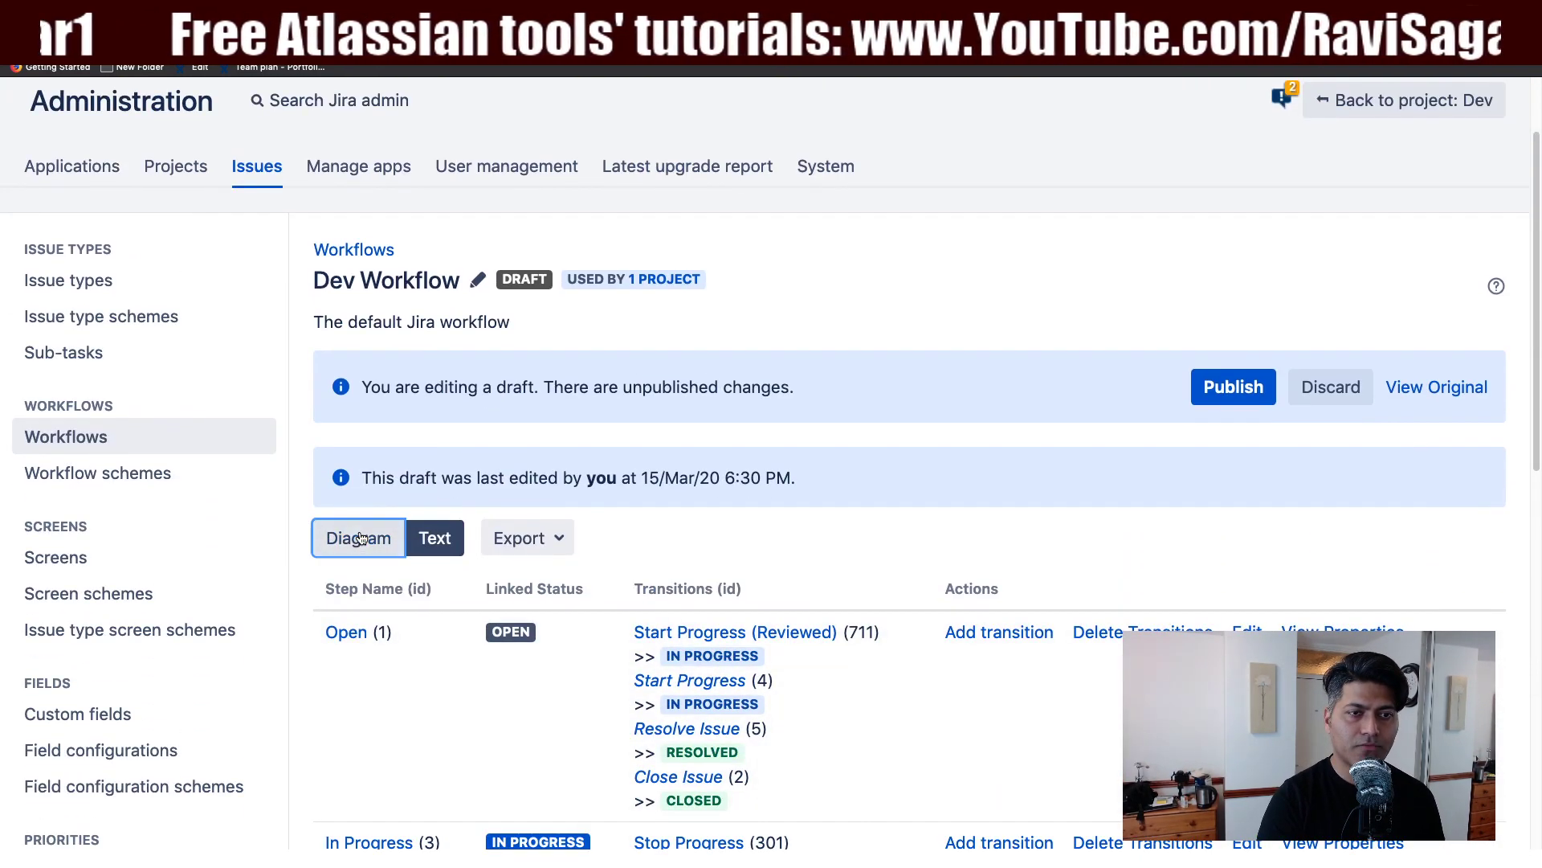
scroll(723, 615, down, 5)
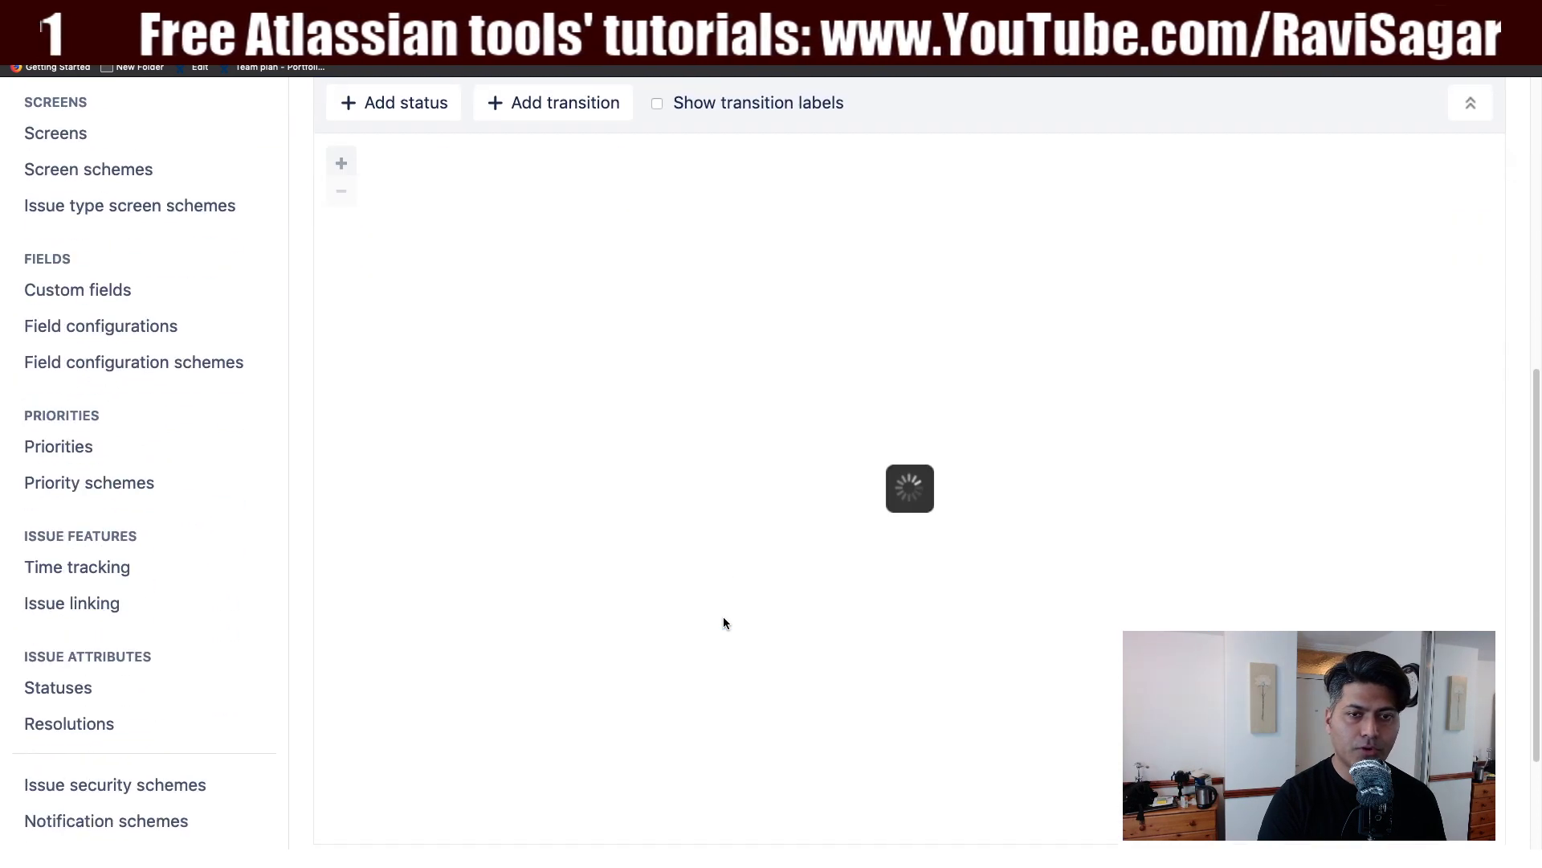
- Open the plain Start Progress transition's Simple scripted condition and highlight its cfValues['Review Date'] < new Date() comparison
click(674, 562)
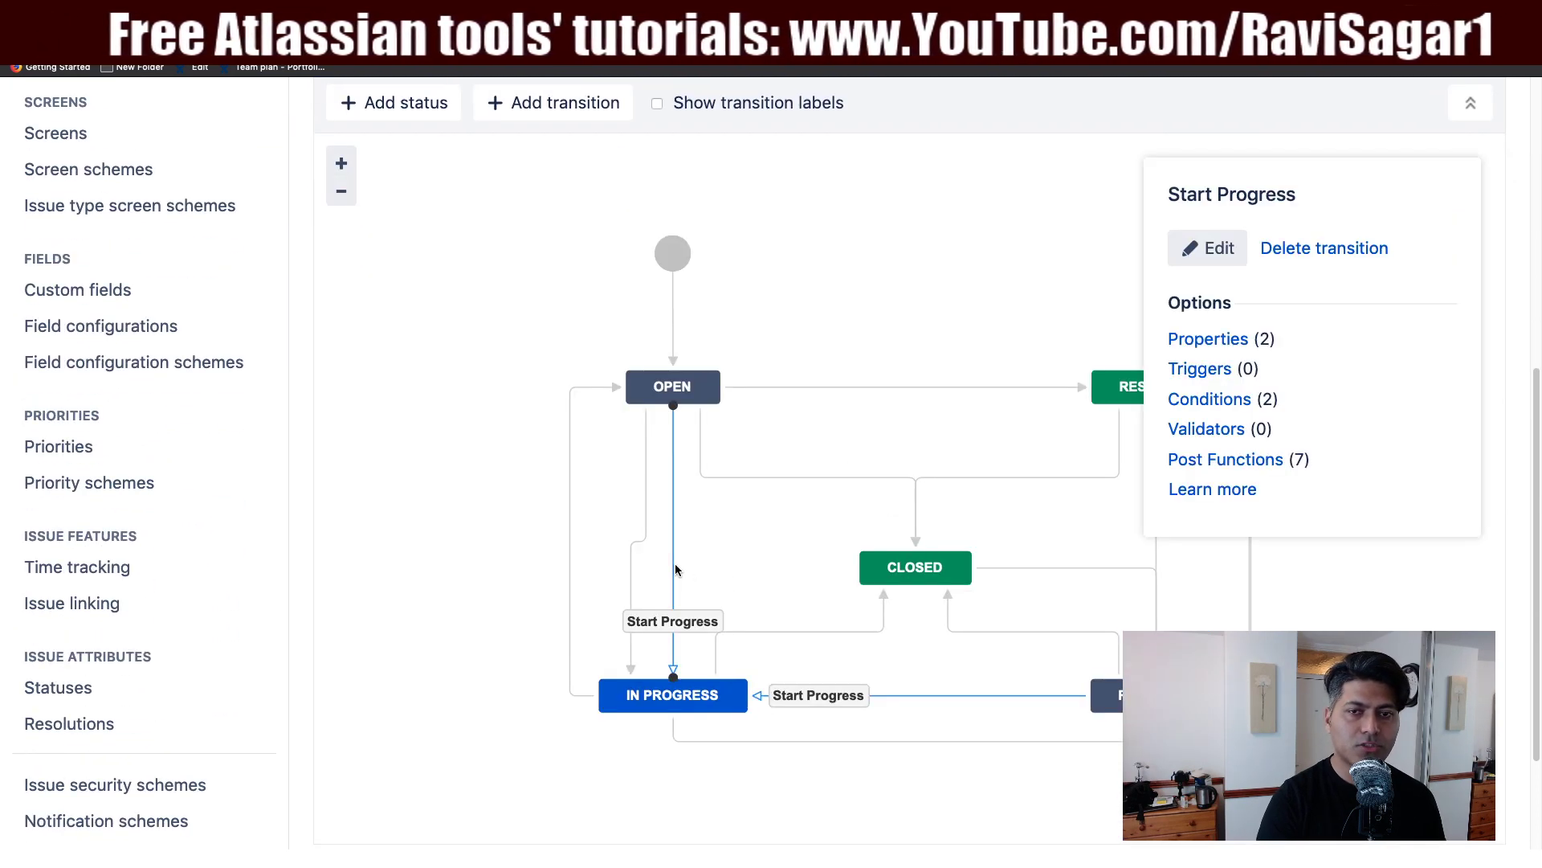
click(1215, 398)
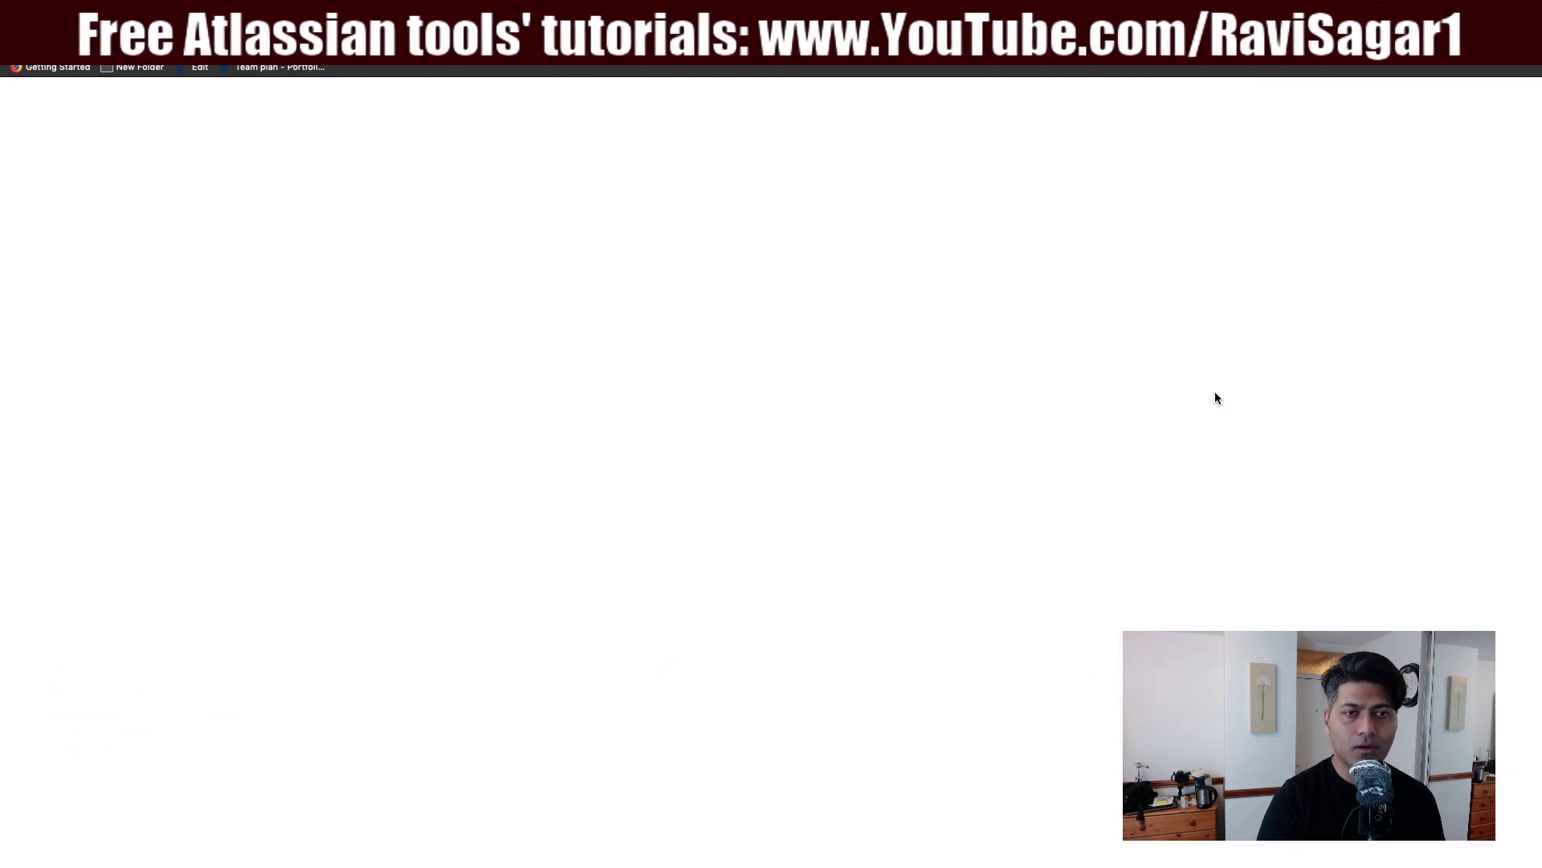
scroll(940, 698, down, 6)
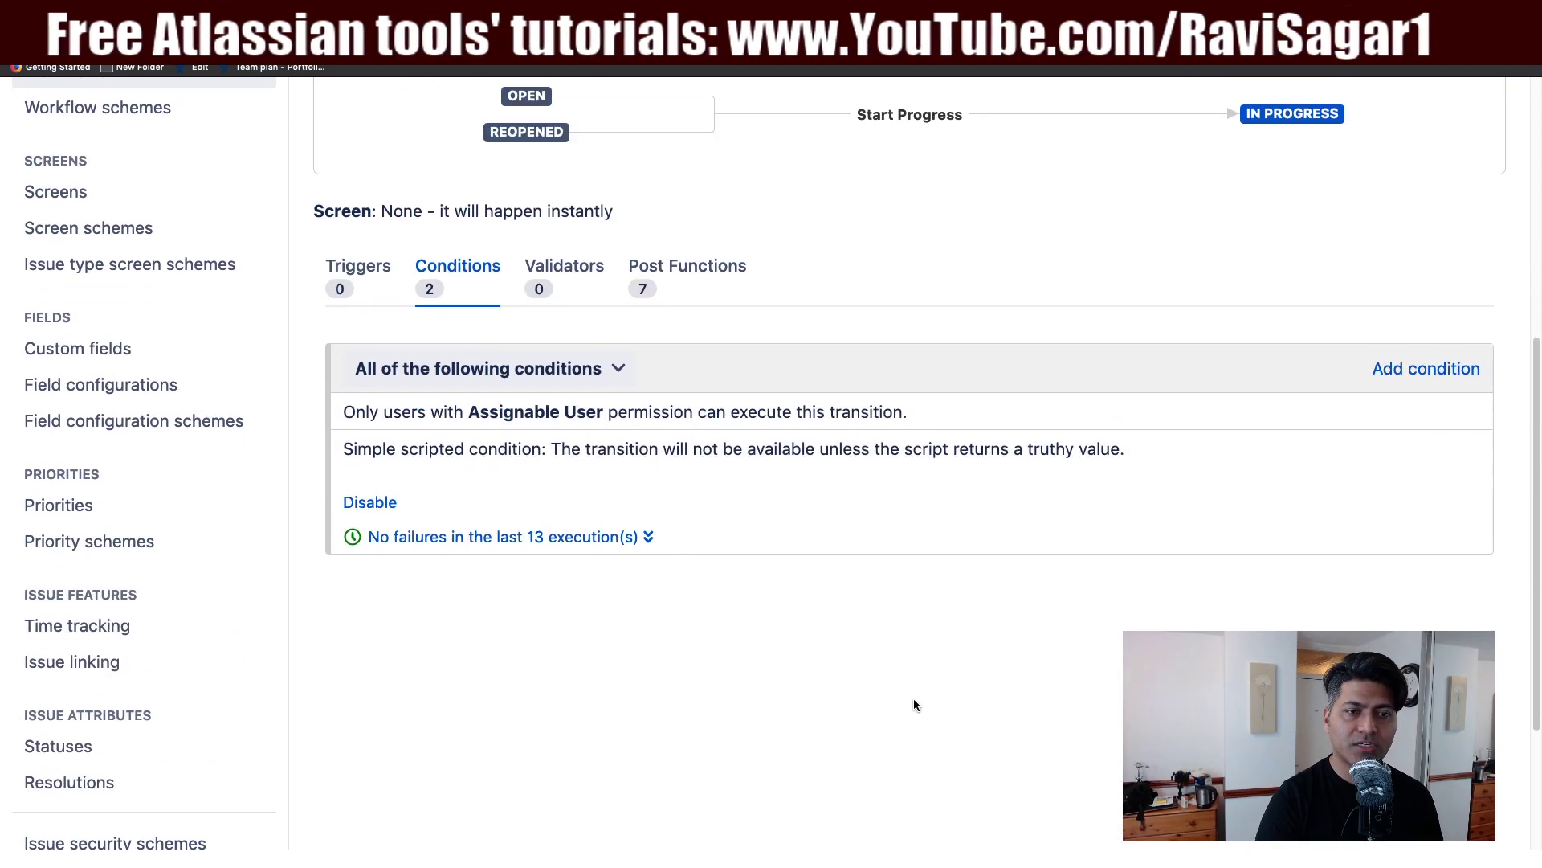
mouse_move(475, 454)
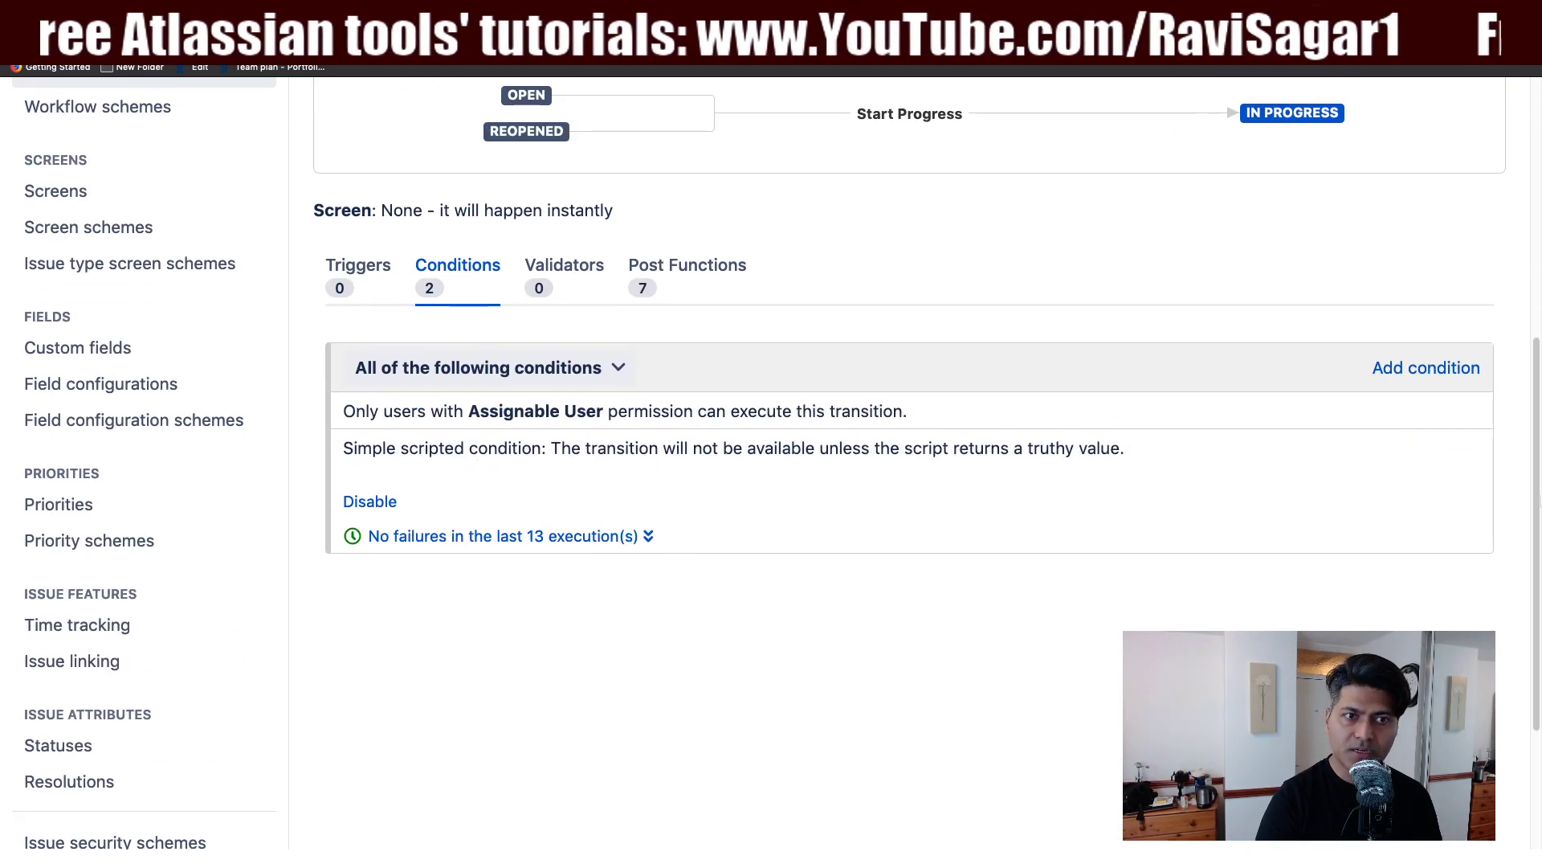
click(1438, 455)
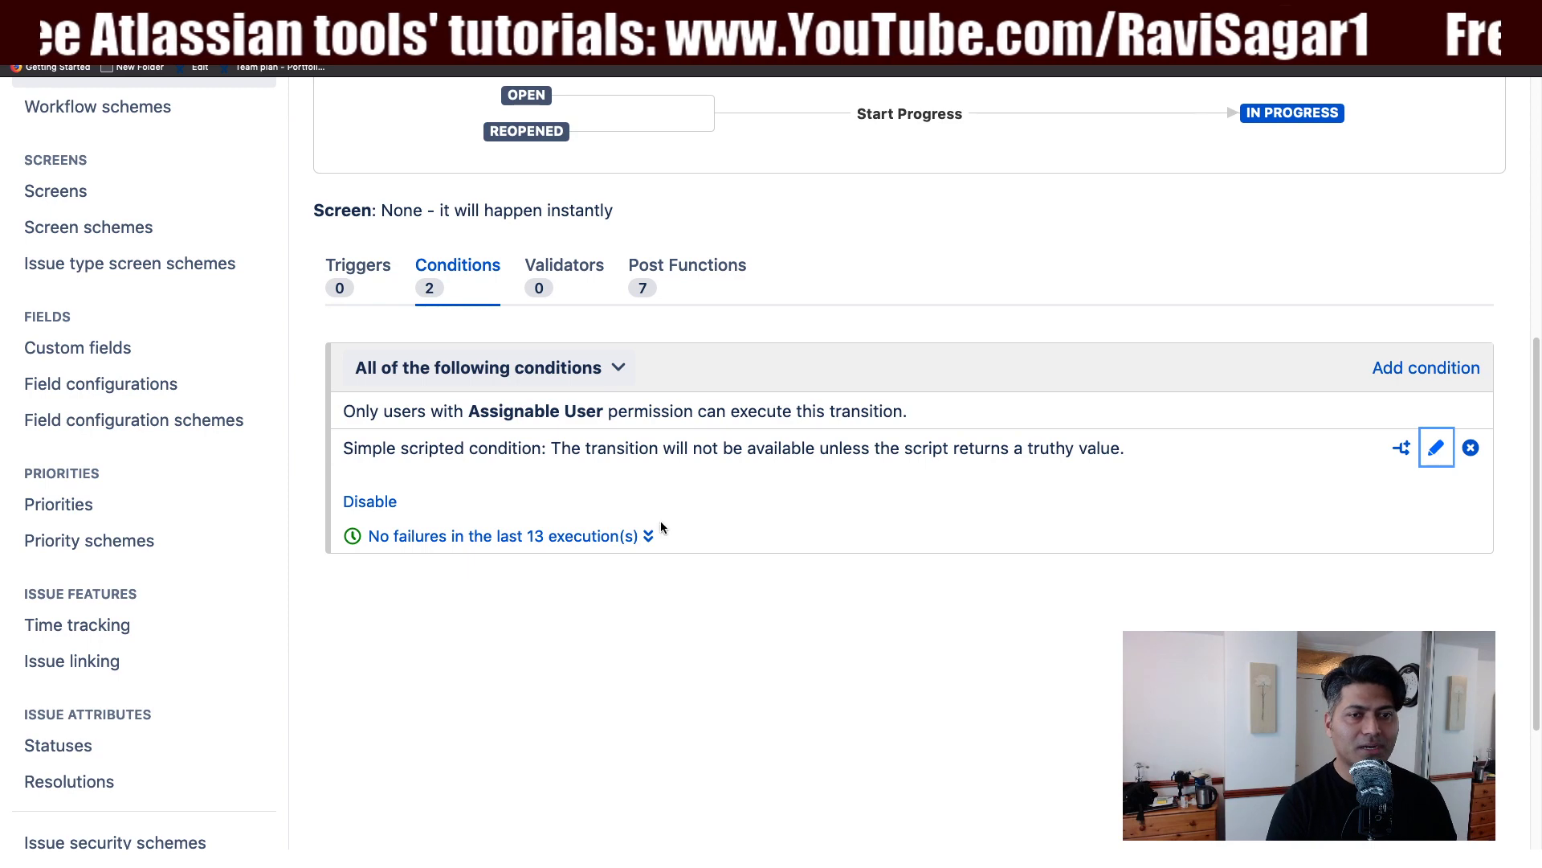
scroll(660, 528, down, 3)
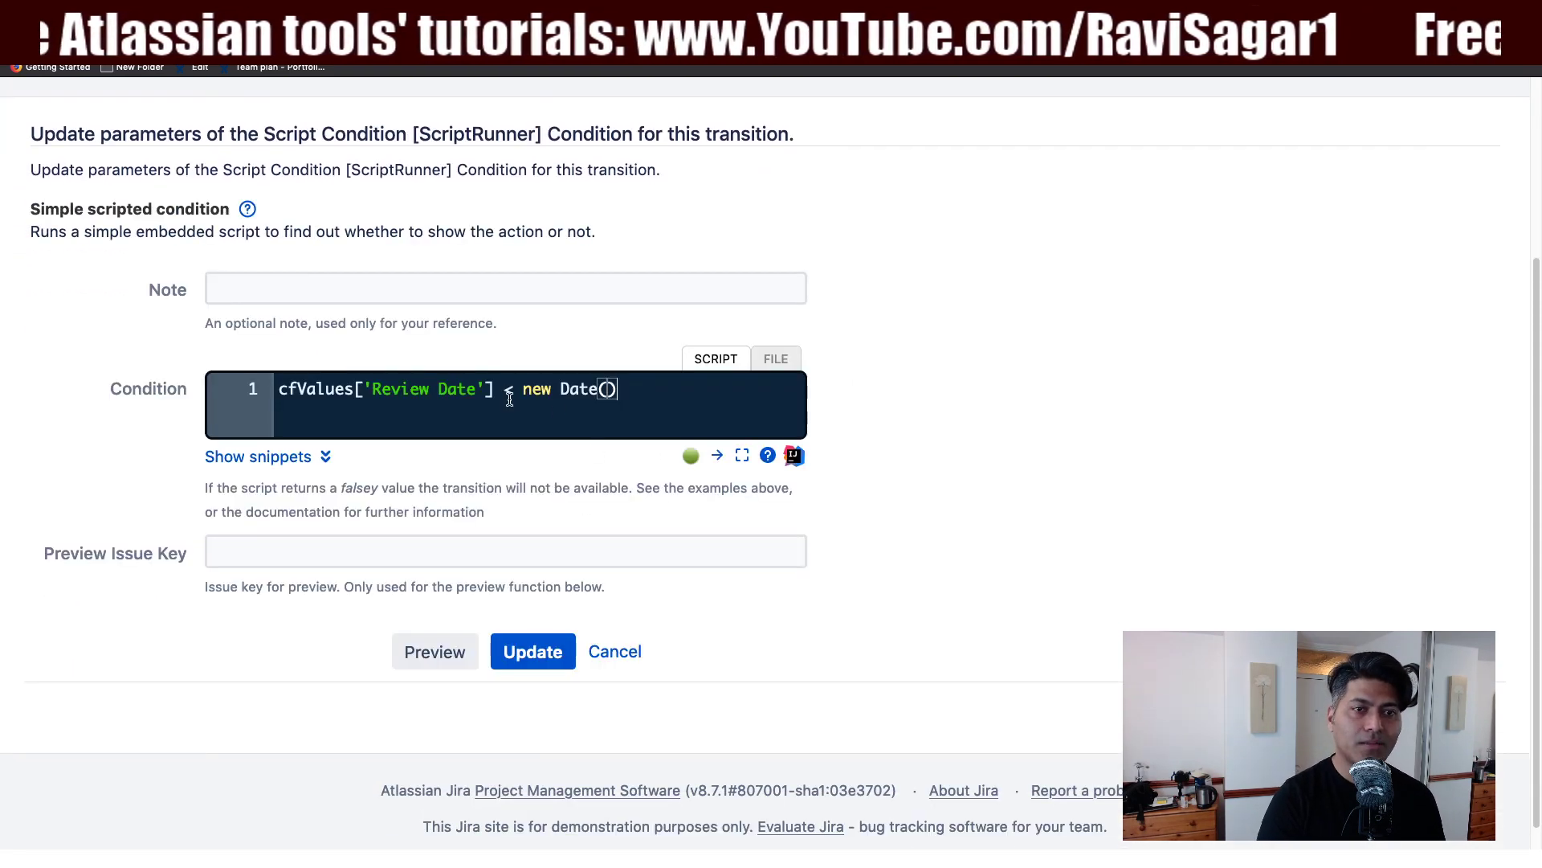
drag(515, 392, 487, 390)
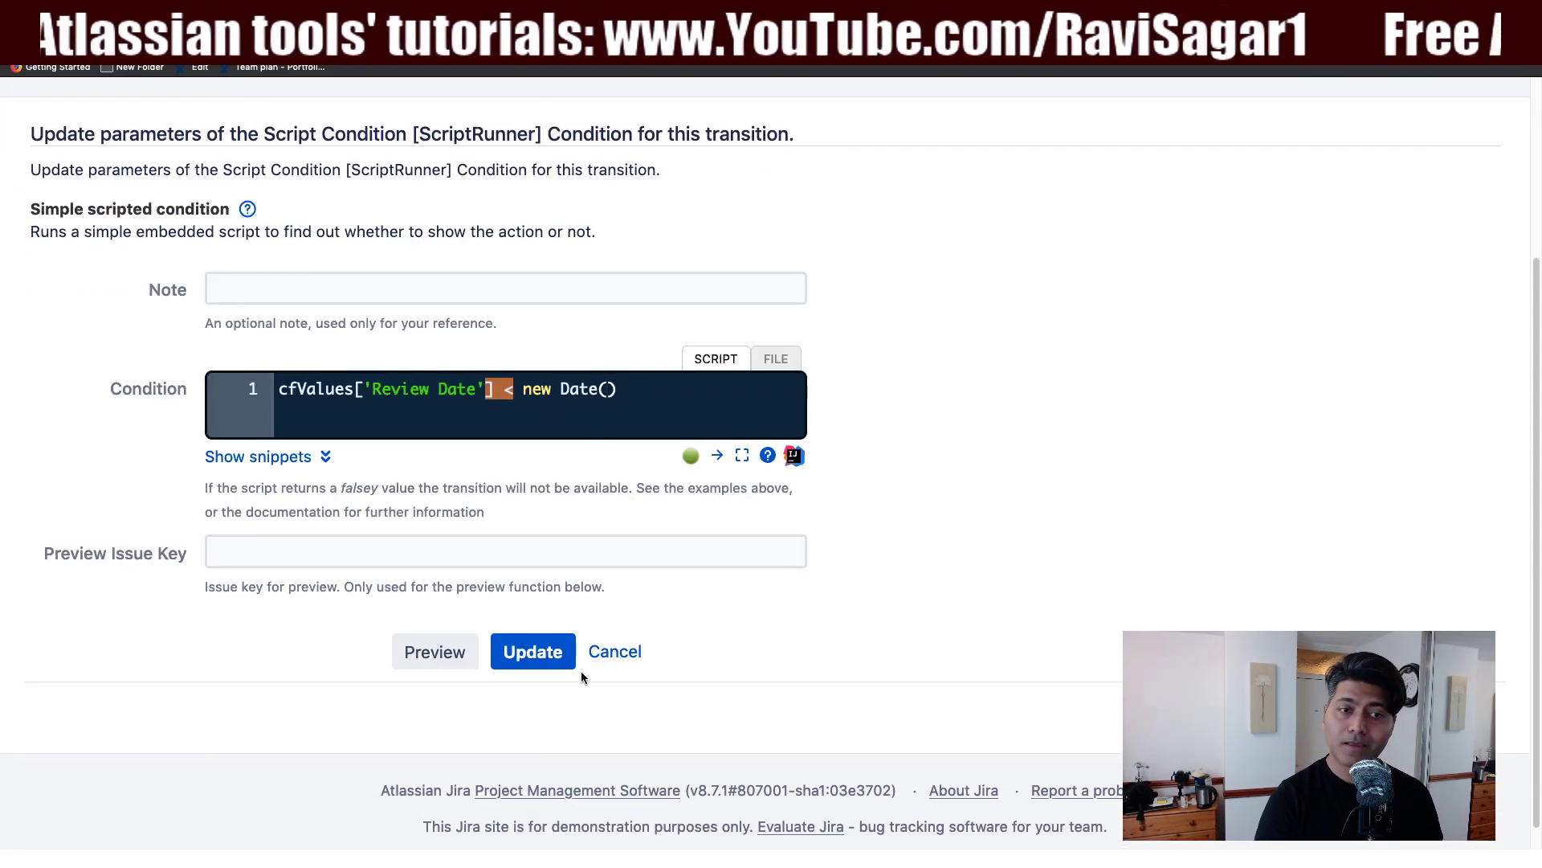